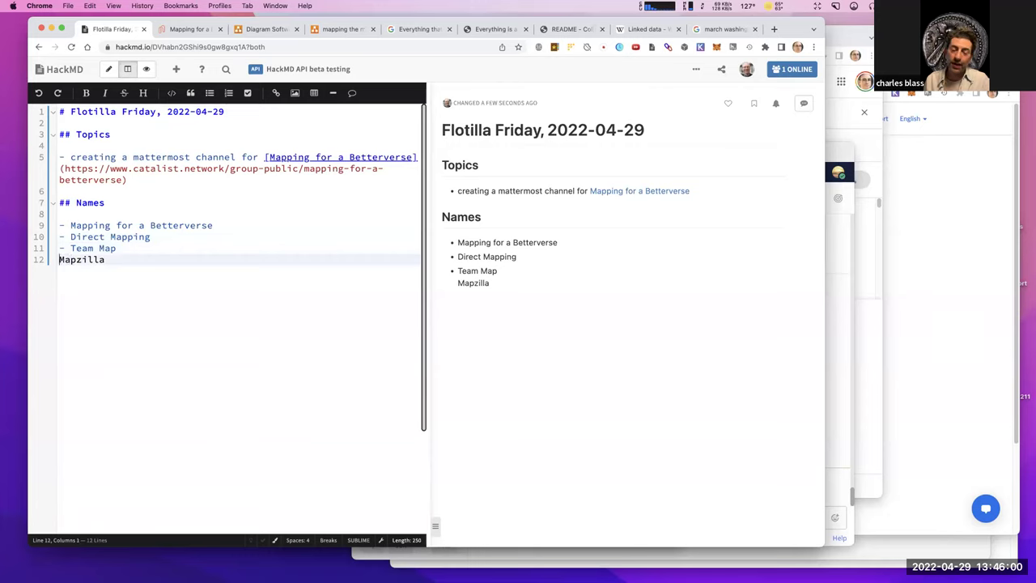
- Make the Mapzilla line a bullet in the Names list and add "Mapping Group" as the next bullet
key("Home")
type("-")
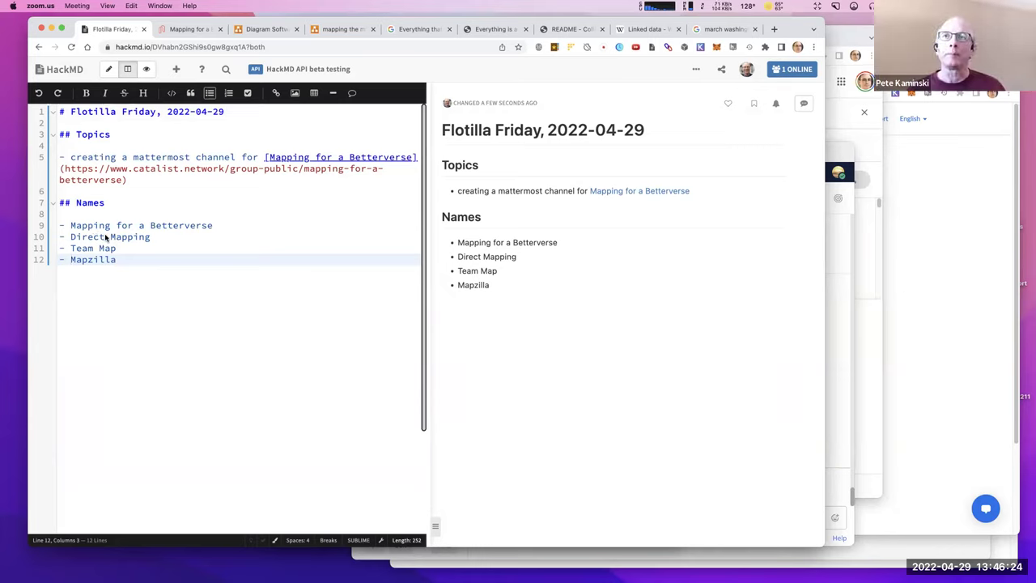
left_click(139, 260)
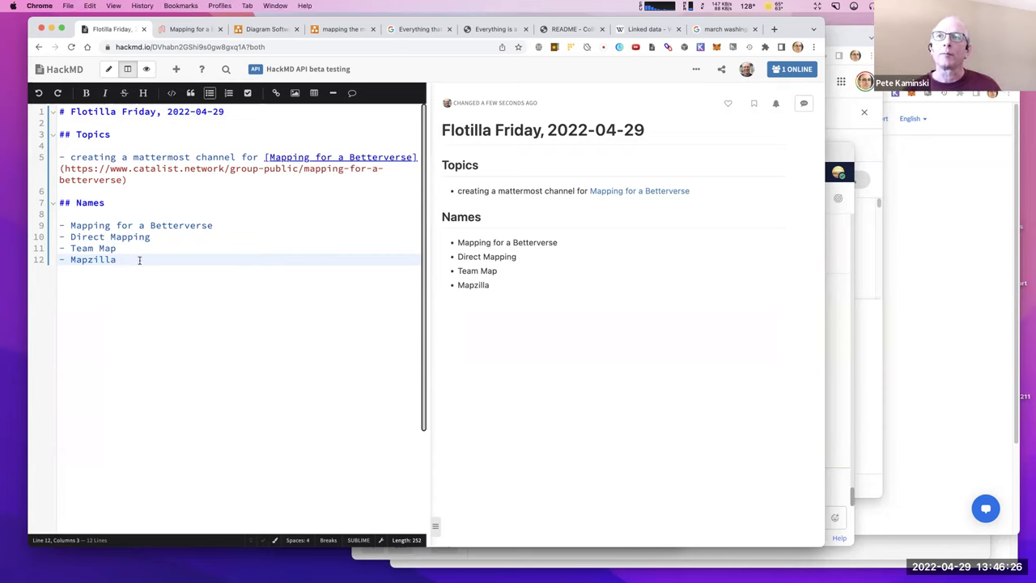
left_click(127, 259)
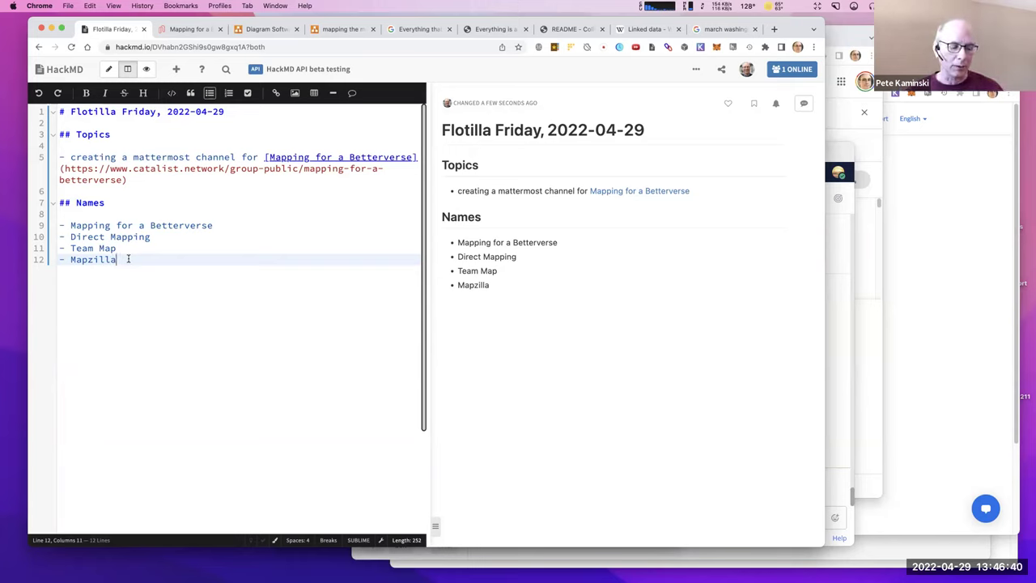
key("Return")
type("M")
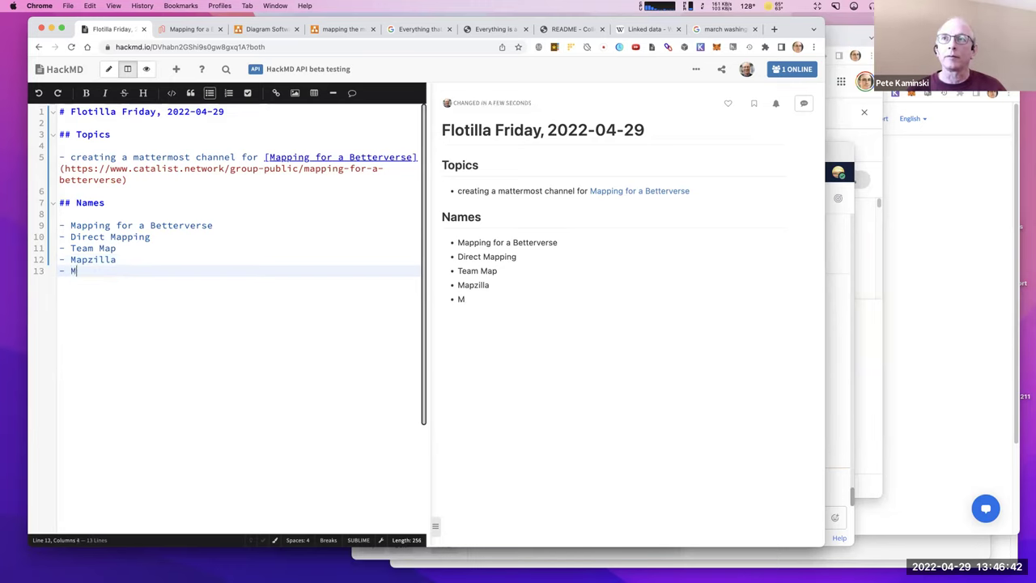
type("apping Group")
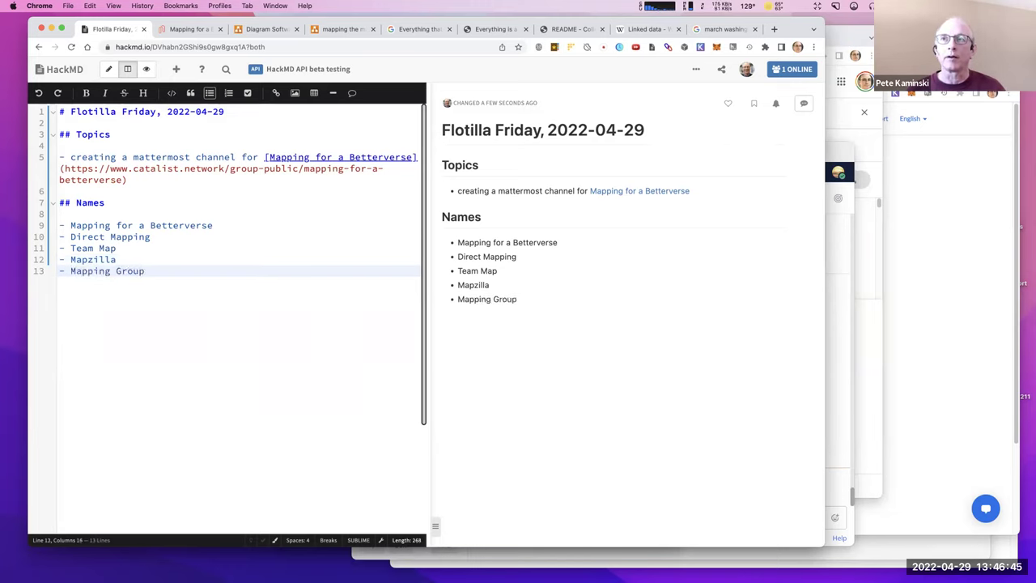
key("Return")
key("Return")
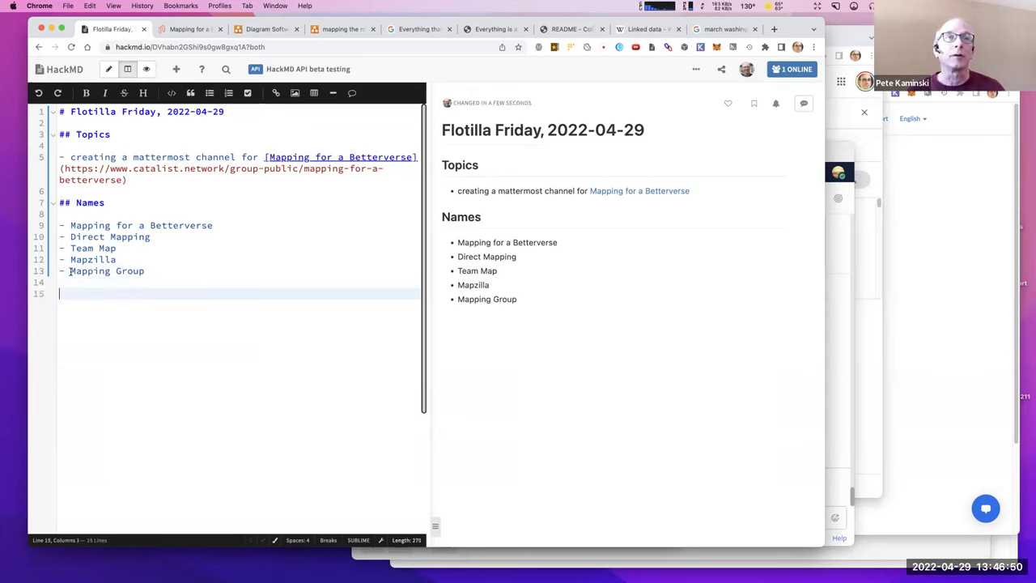
left_click_drag(71, 271, 147, 270)
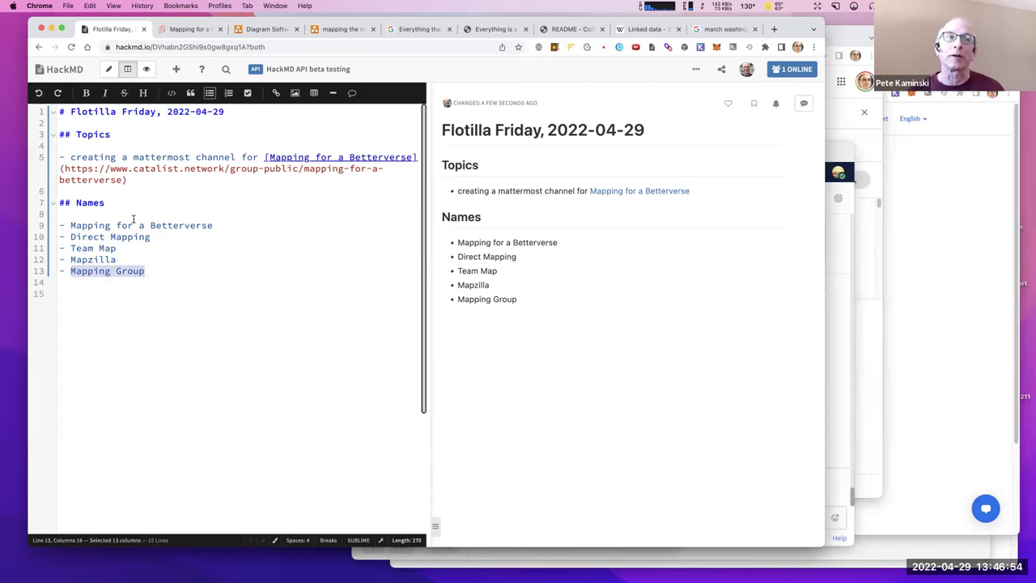
left_click_drag(71, 225, 209, 230)
left_click_drag(145, 271, 70, 271)
left_click_drag(70, 225, 215, 227)
- Add "MFAB" as a nested bullet under "Mapping for a Betterverse" in the Names list
left_click(234, 226)
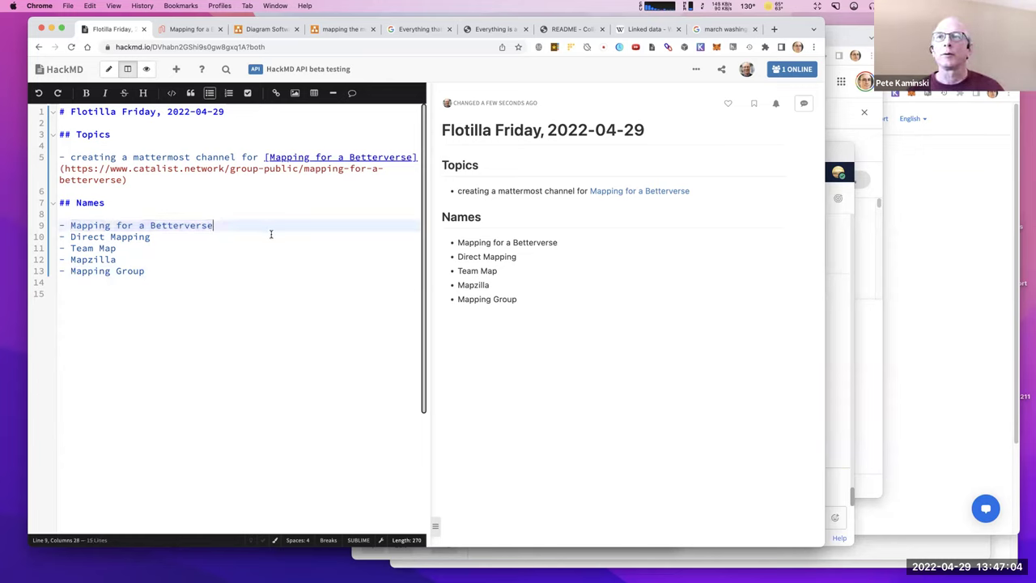
key("Return")
key("Tab")
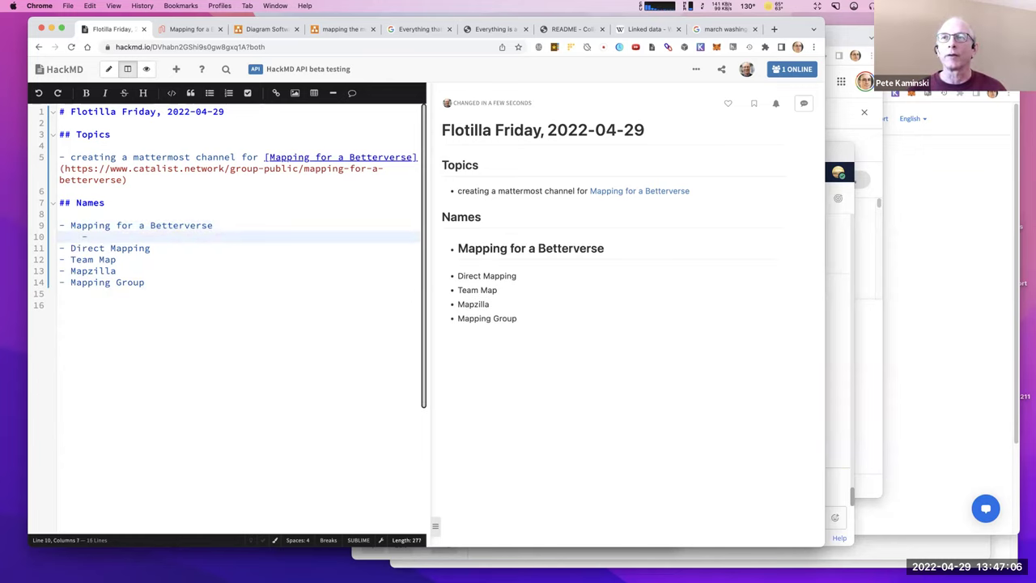
type("MFAB")
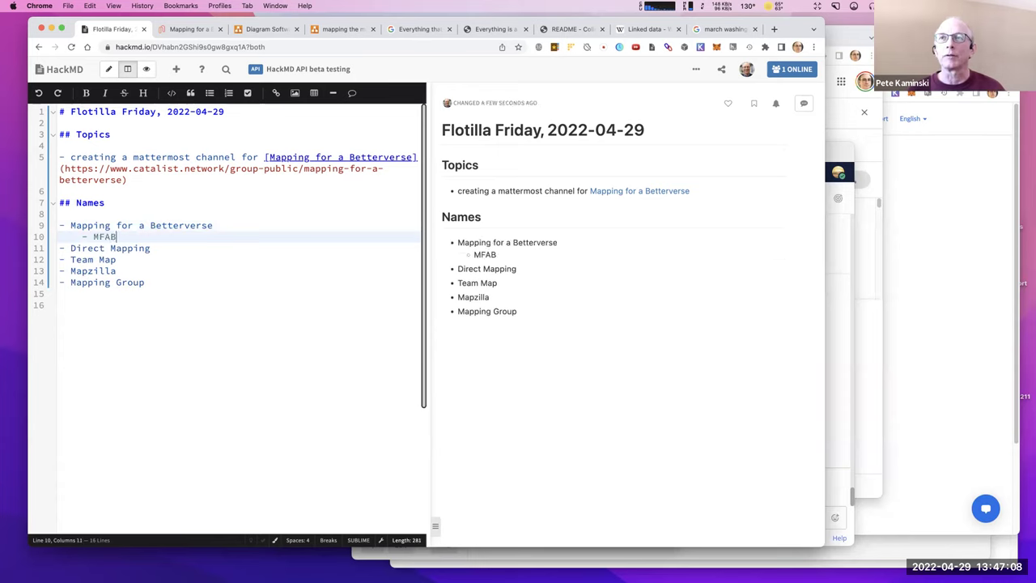
left_click(211, 301)
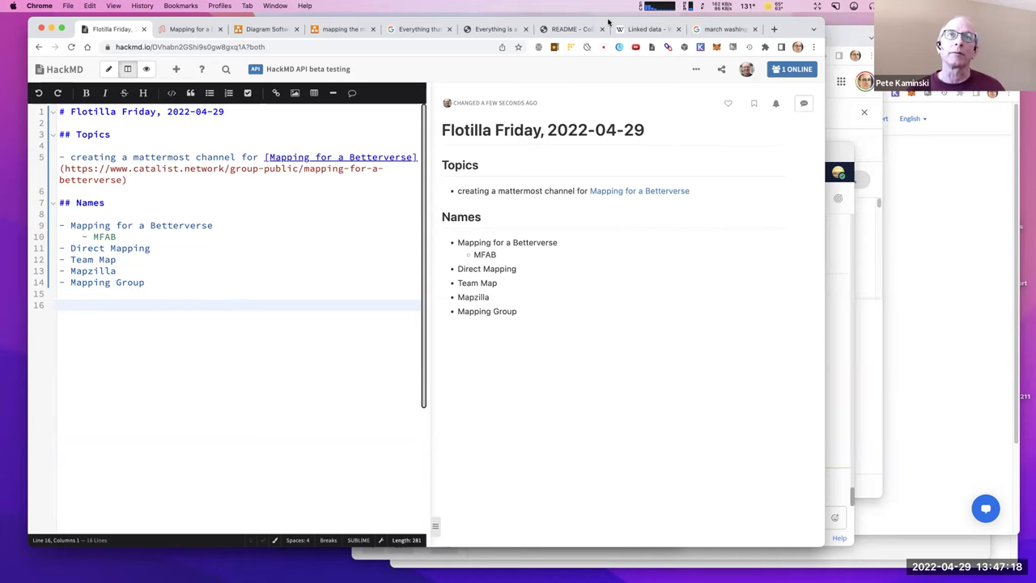
- Switch to Mattermost and view the info of the Maps & Mapping channel, including its purpose, header and URL
mouse_move(585, 576)
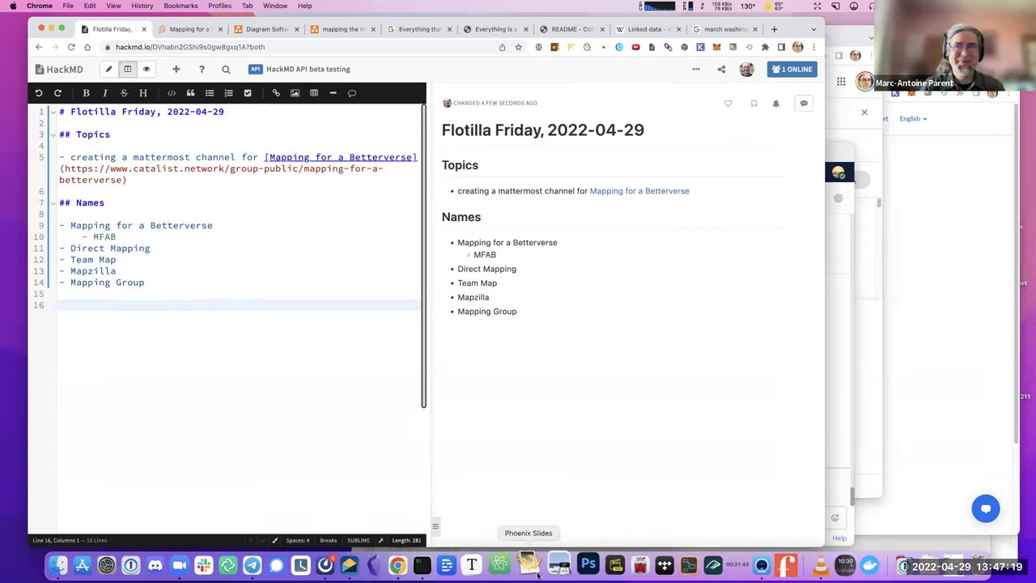
left_click(342, 566)
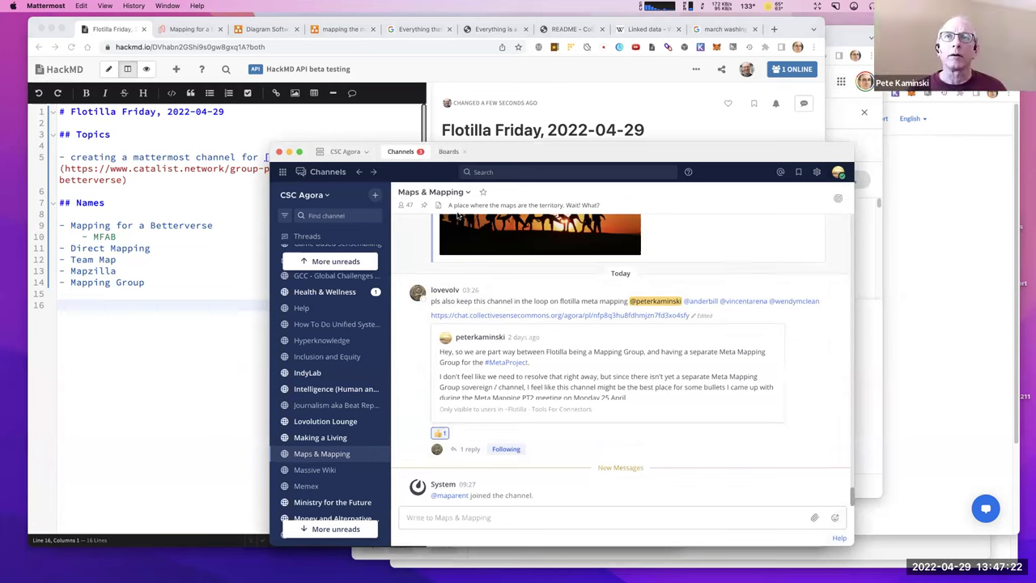
left_click_drag(486, 151, 461, 135)
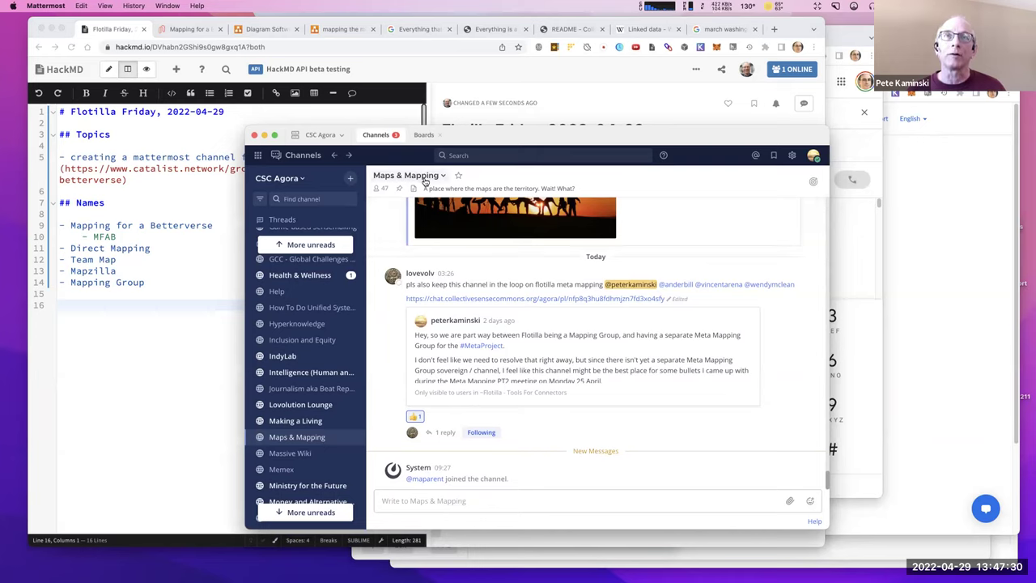
left_click(440, 176)
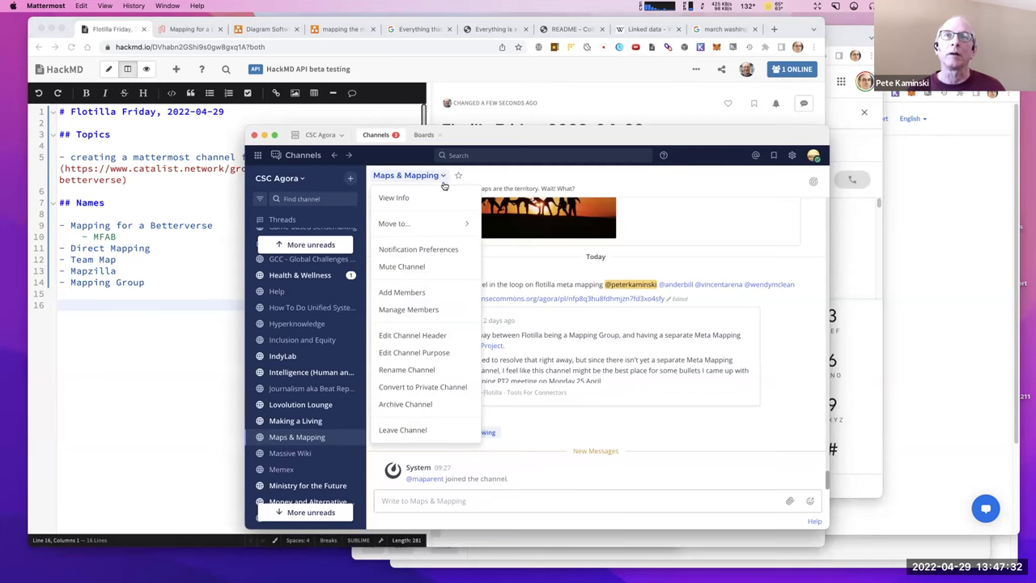
left_click(394, 198)
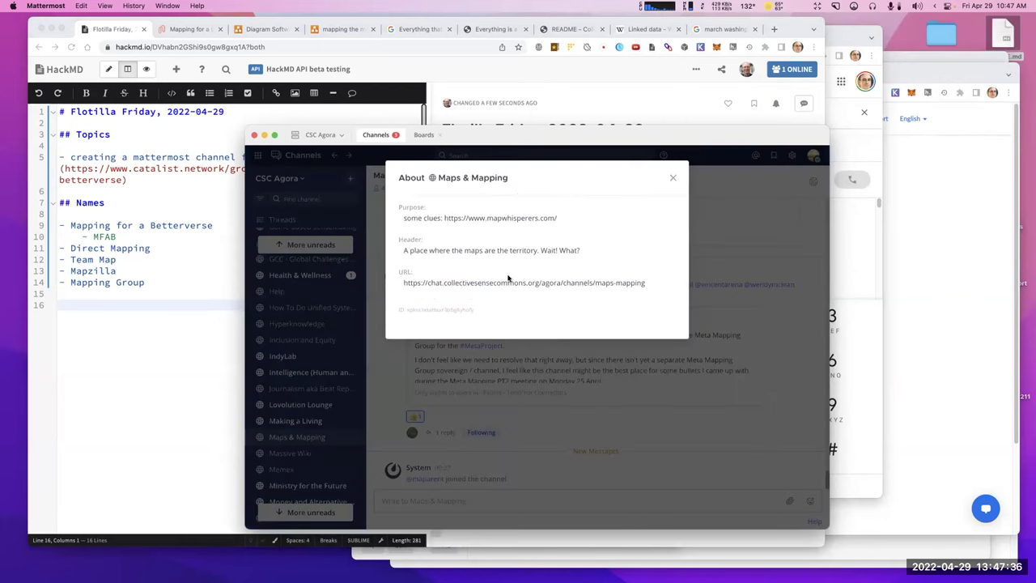
left_click(673, 178)
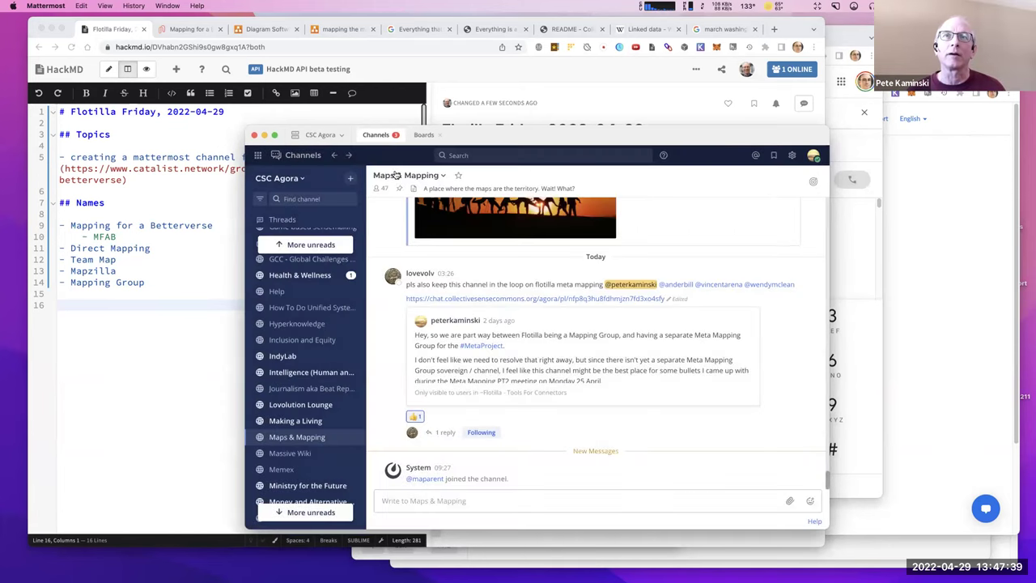
left_click(443, 176)
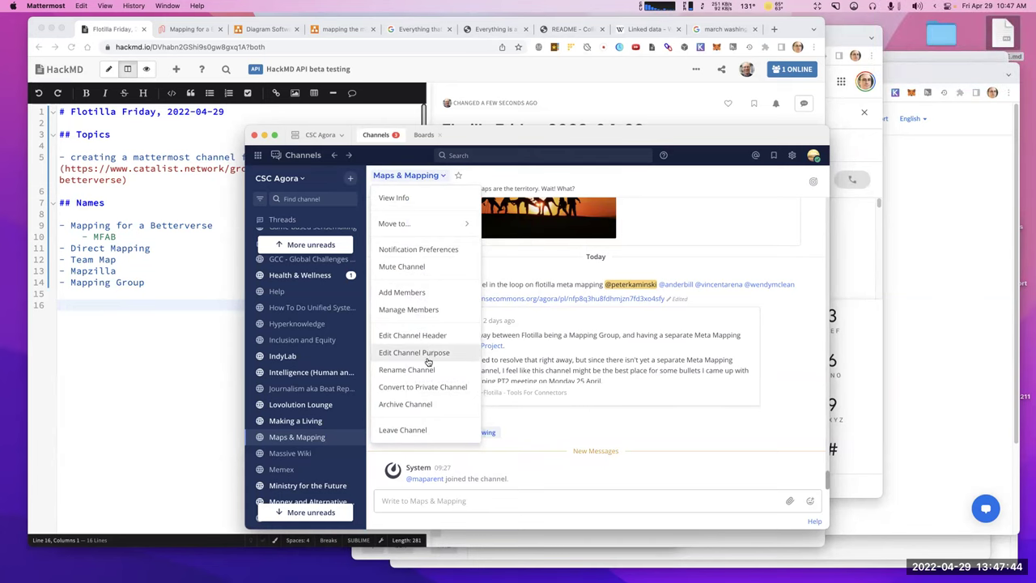
left_click(428, 369)
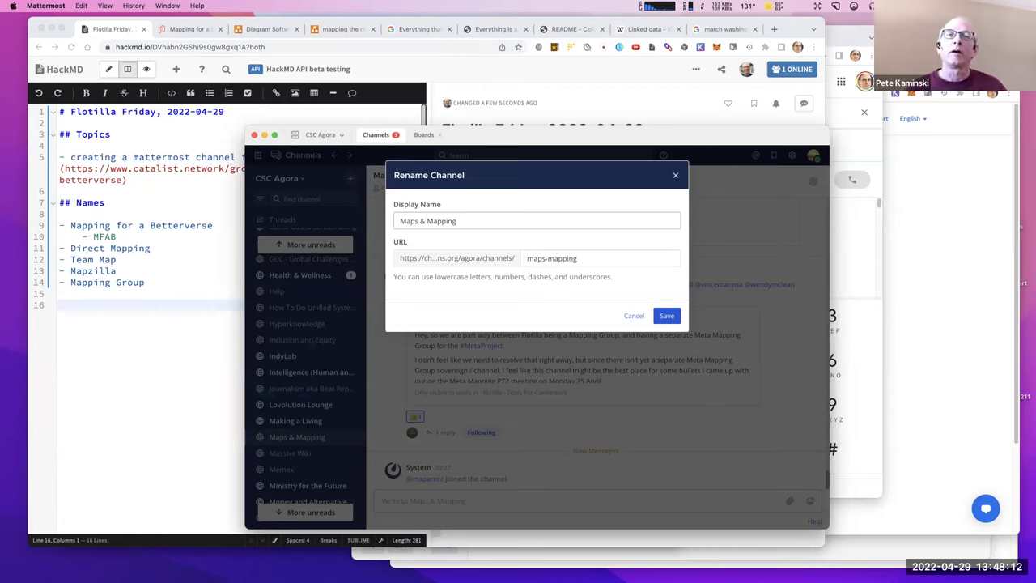
type("4/50")
type("0")
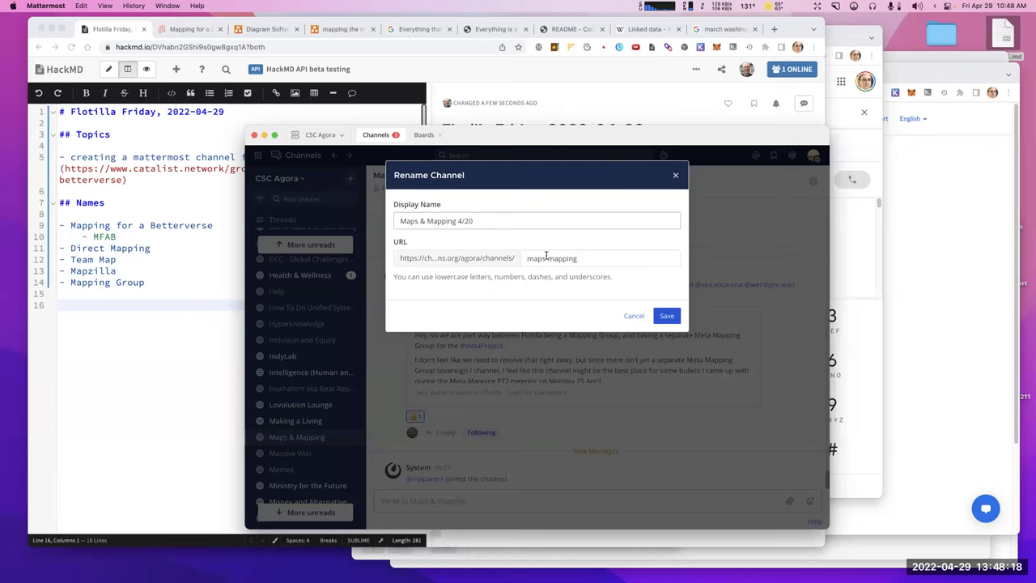
left_click(589, 259)
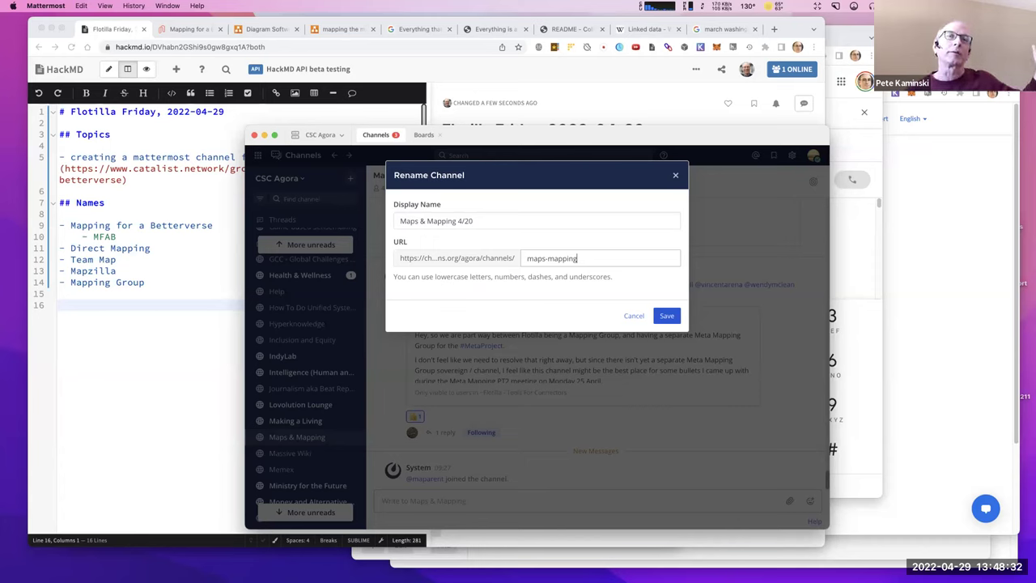
left_click(632, 315)
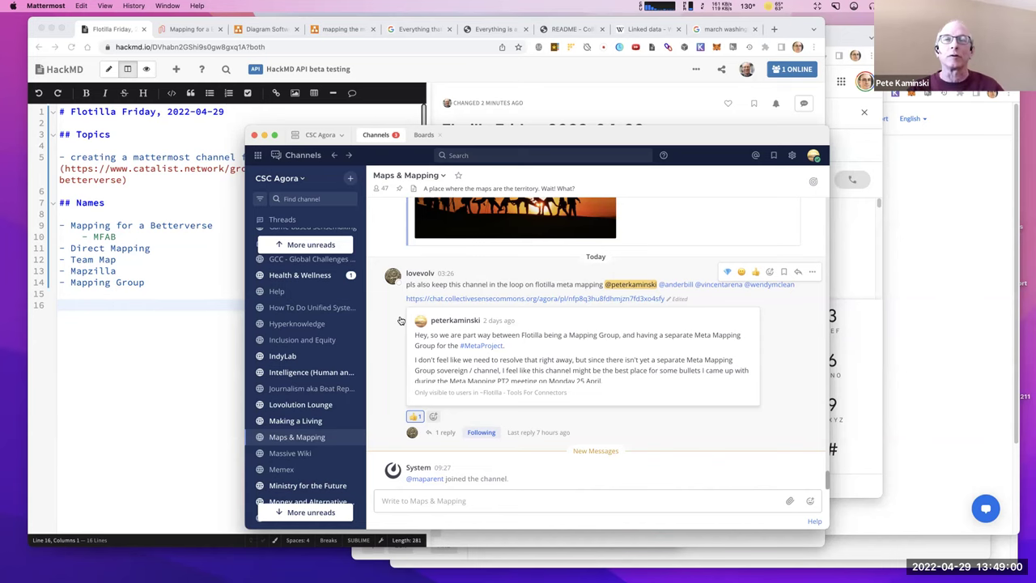
left_click(190, 379)
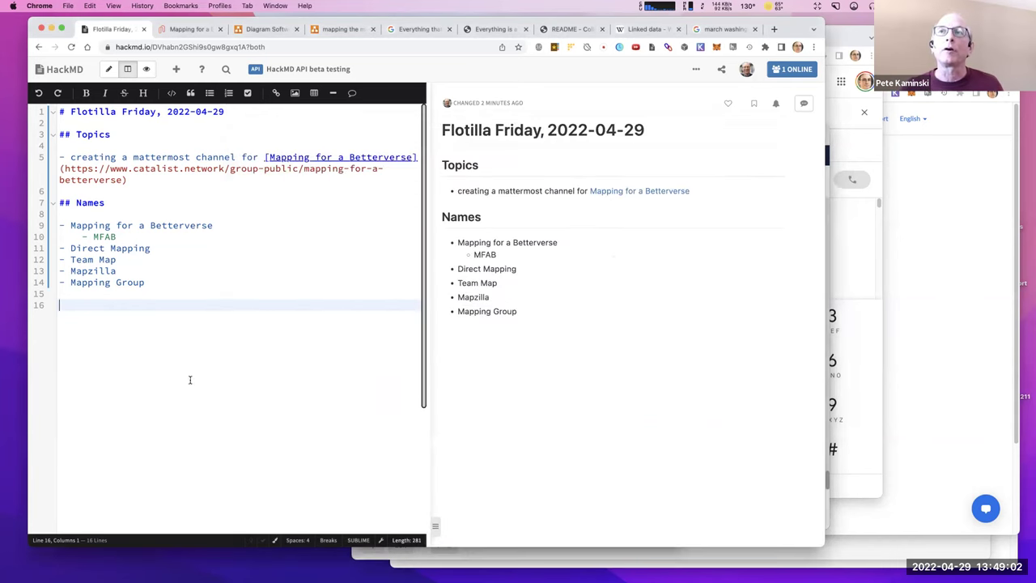
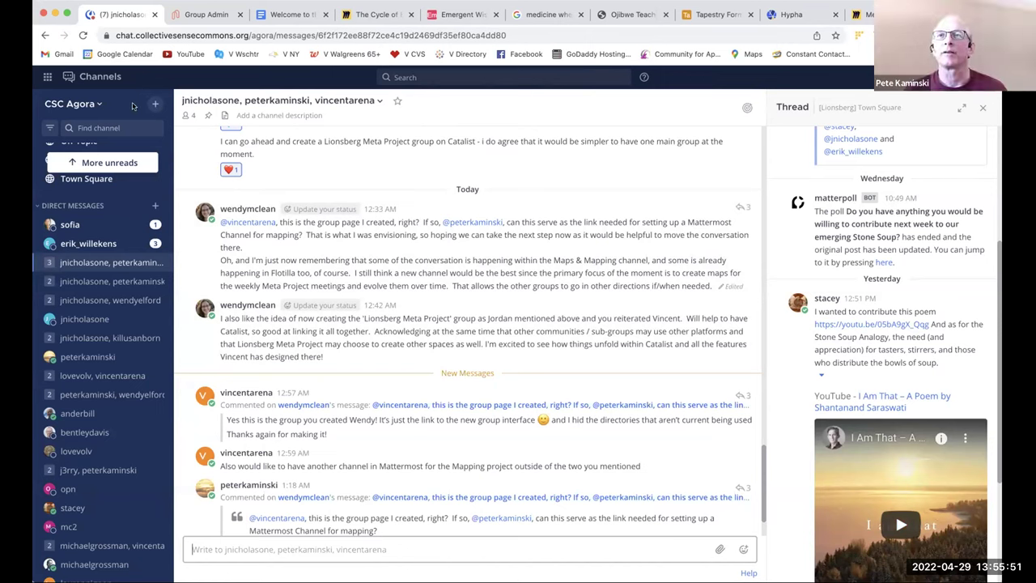
- Start a new public channel in the CSC Agora team and name it "Map Weavers"
left_click(155, 105)
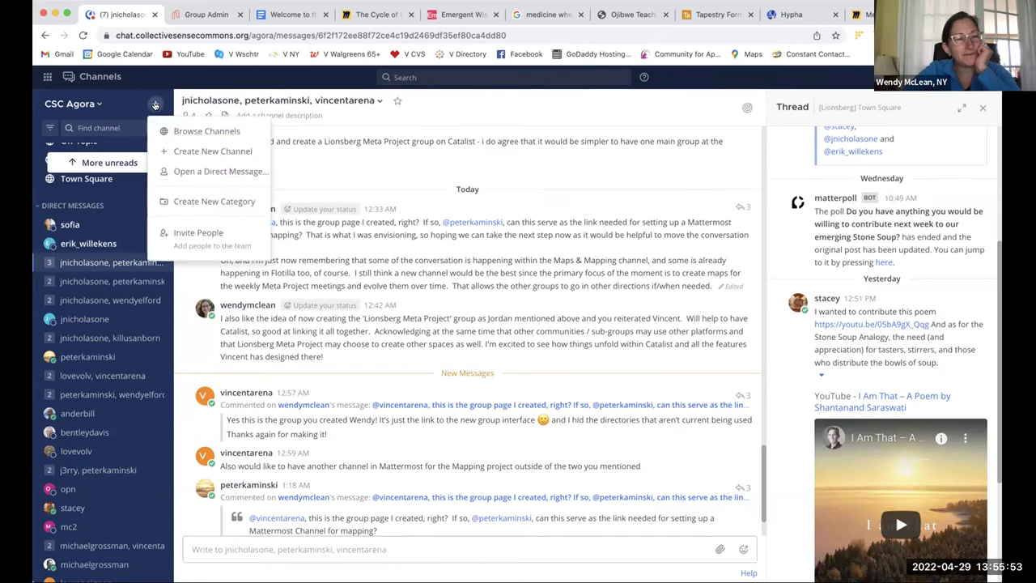
left_click(185, 149)
type("Map")
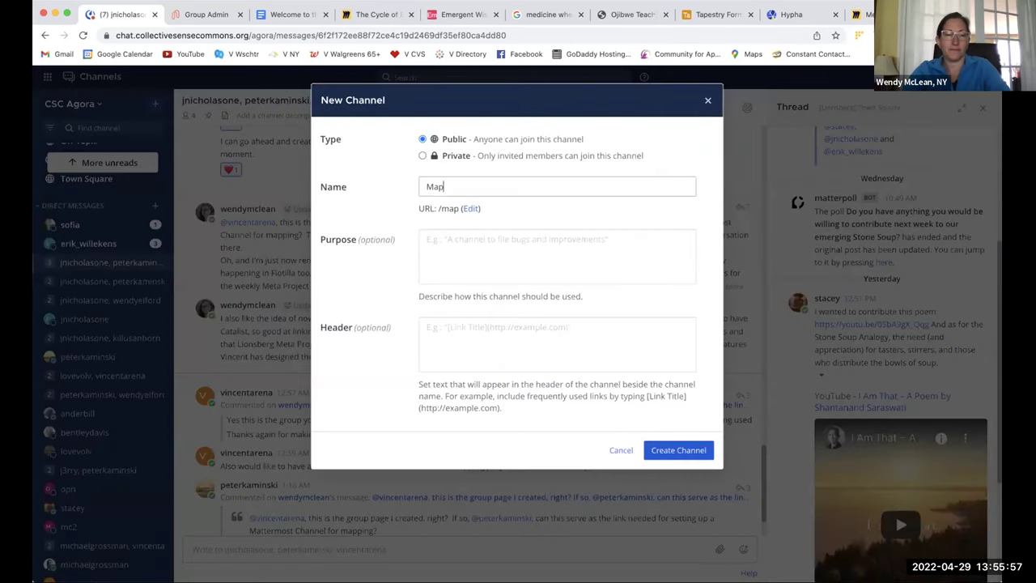
type(" Weavers")
key("Tab")
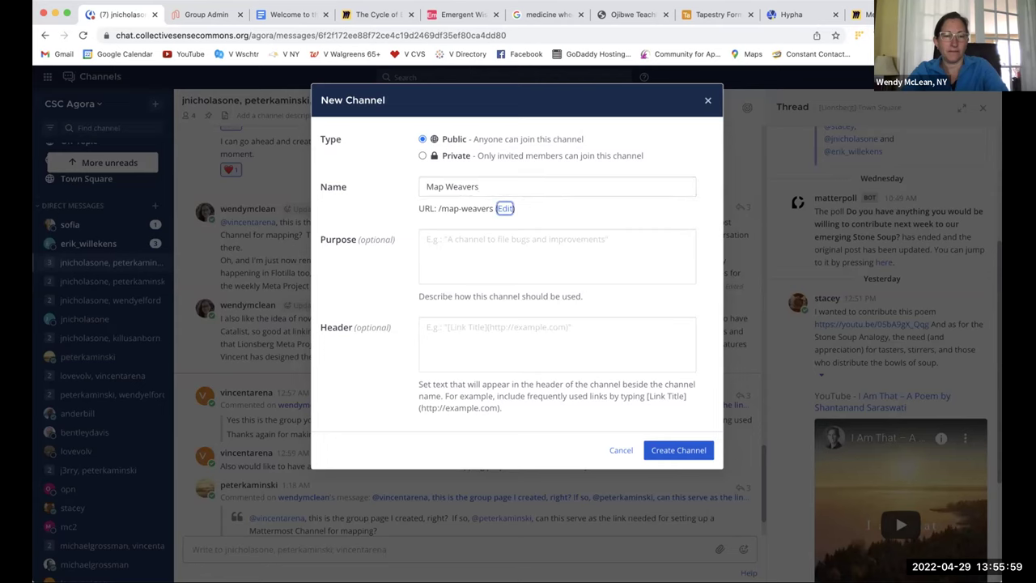
- Fill the channel's purpose with the text starting "People need to interact with data and create their own maps", removing its "Problem Definition" heading
key("Tab")
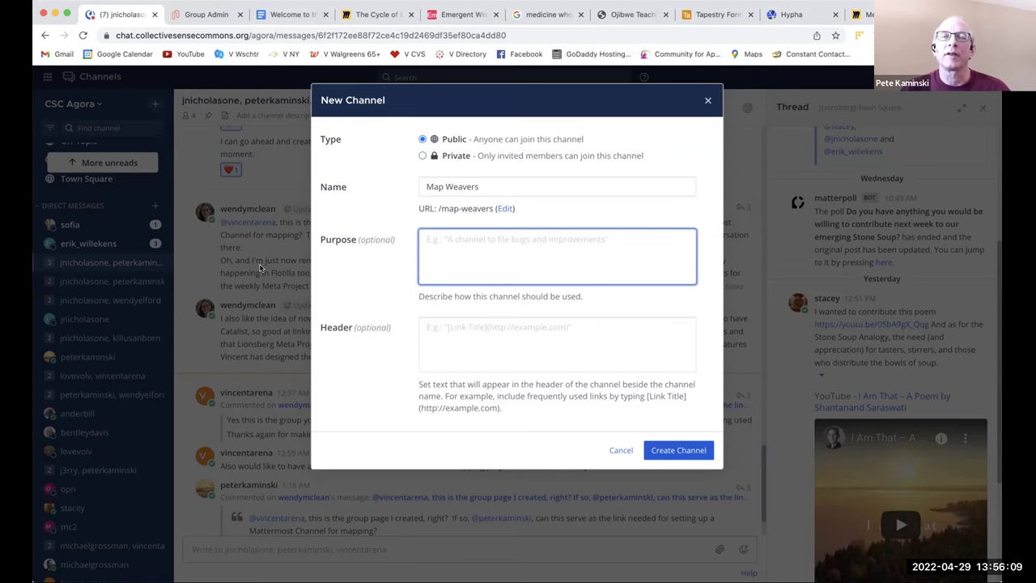
type("Problem Definition People need to interact with data and create their own maps: The capability to assign value to individual data points, curate personal knowledge repositories, filter (categorize, sort and tag) that are not just subject based (and")
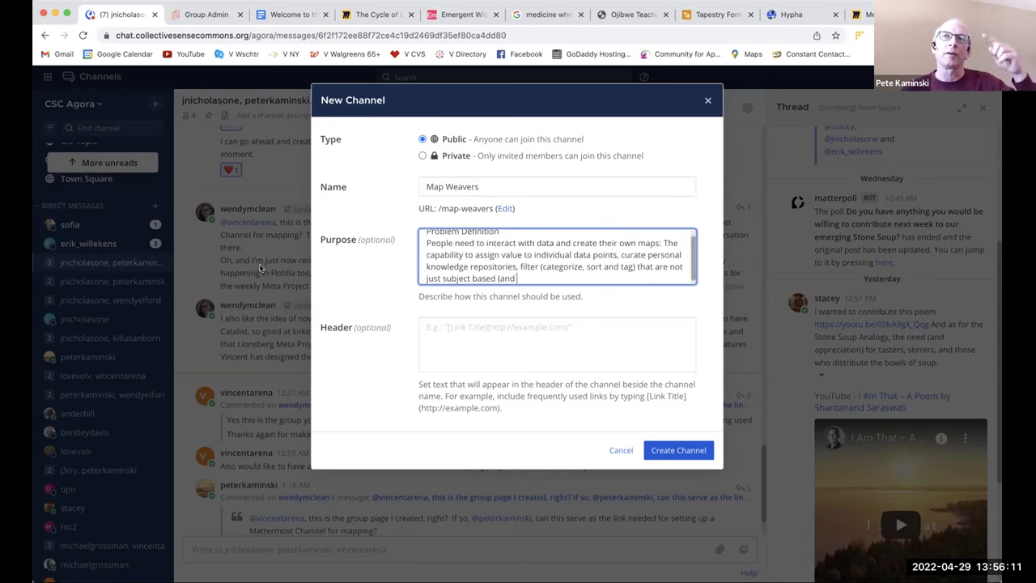
key("super+shift+Left")
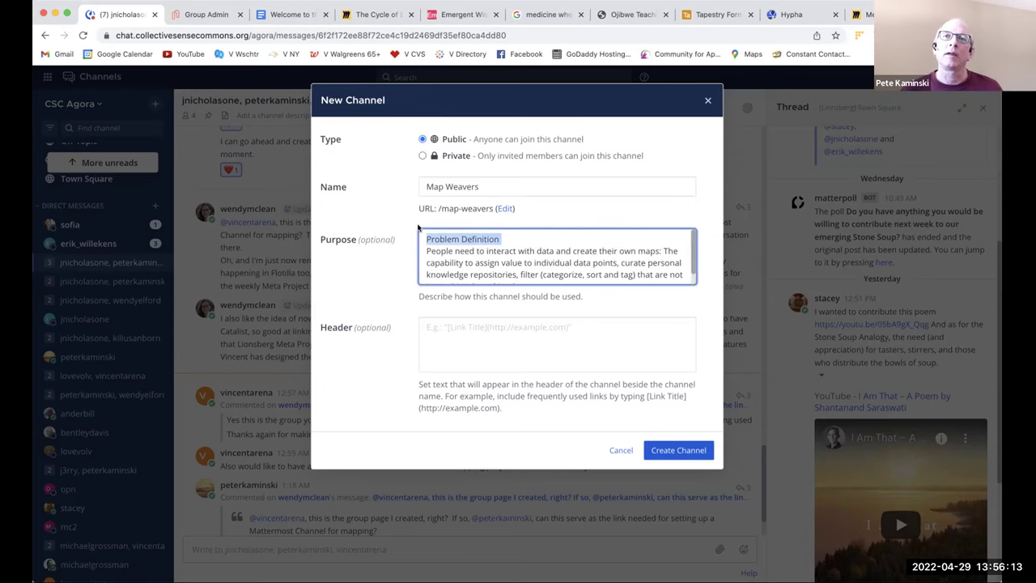
key("BackSpace")
key("Delete")
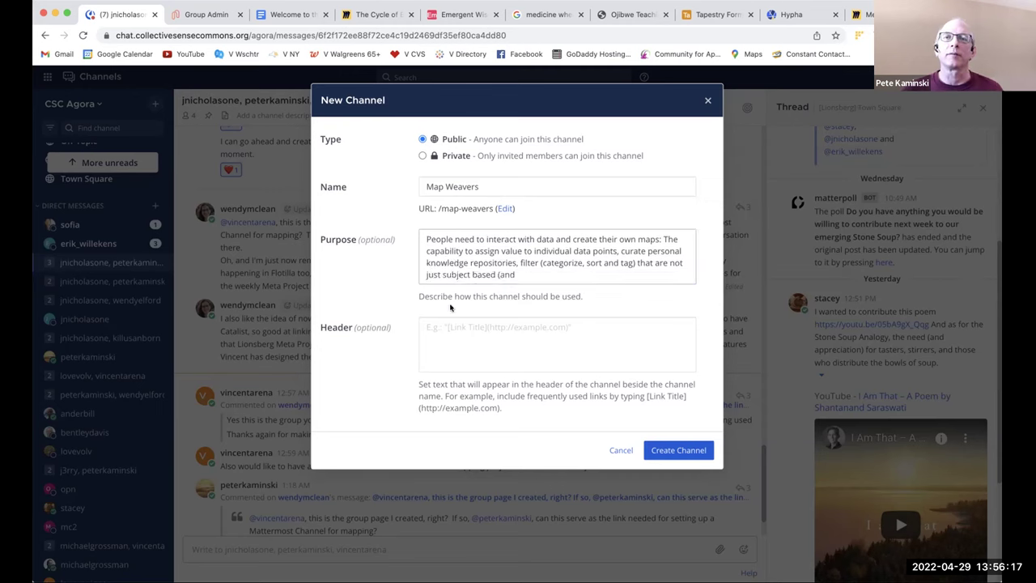
left_click(427, 322)
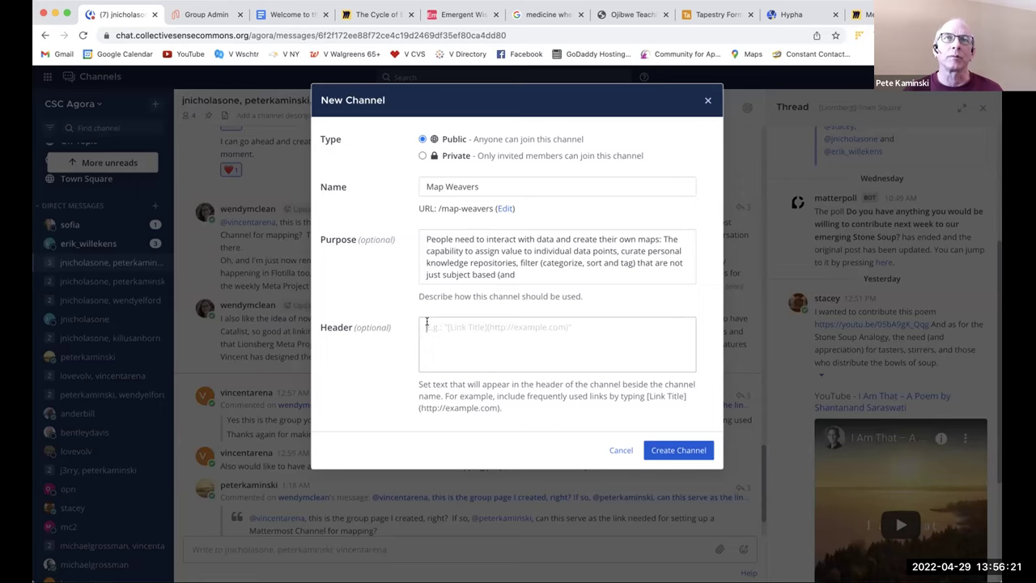
left_click(519, 269)
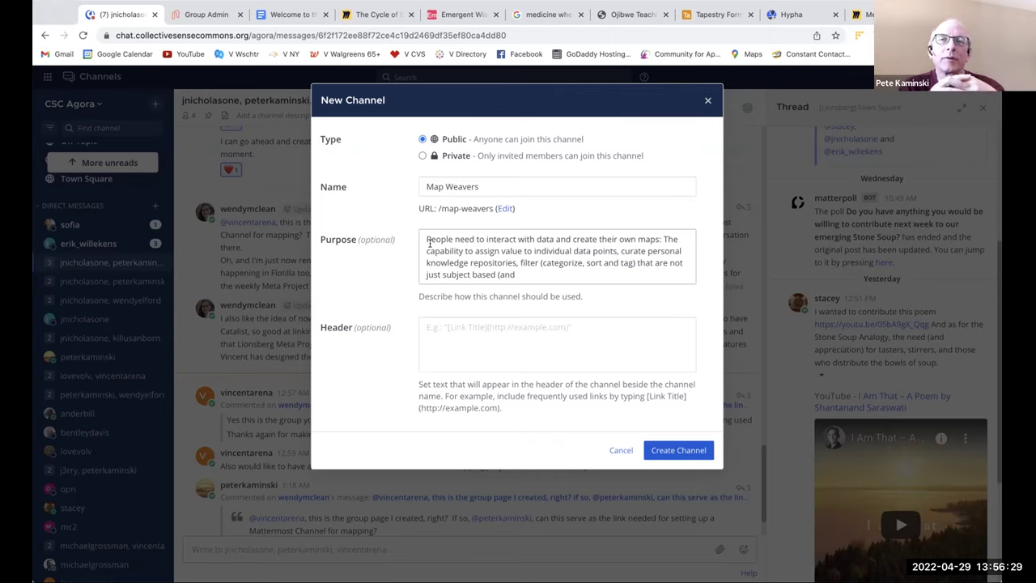
- Clear the channel's purpose and insert the full problem definition text again, including its "Problem Definition" heading
left_click_drag(426, 239, 561, 277)
key("BackSpace")
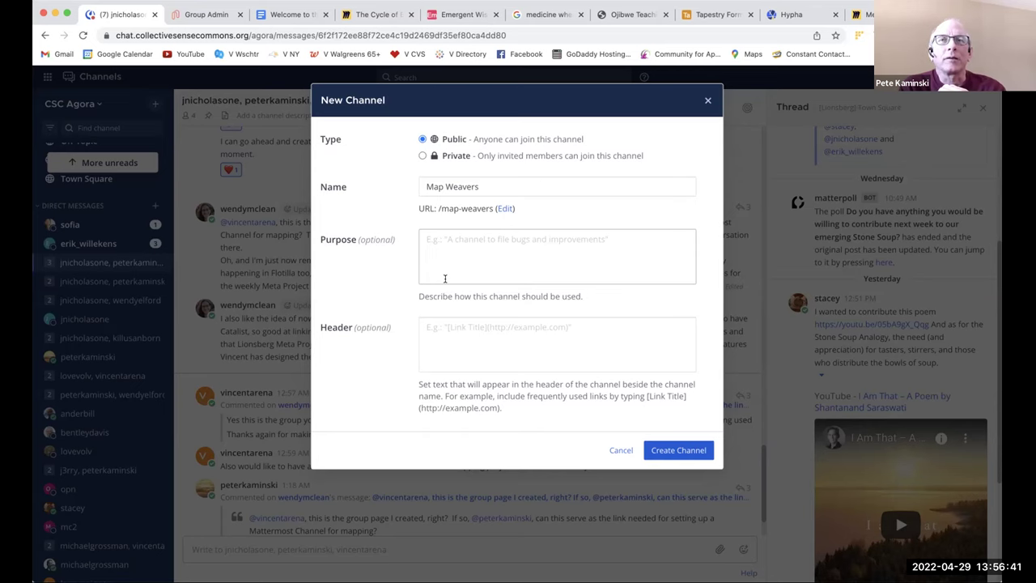
type("Problem Definition People need to interact with data and create their own maps: The capability to assign value to individual data points, curate personal knowledge repositories, filter (categorize, sort and tag) that are not just subject based (and")
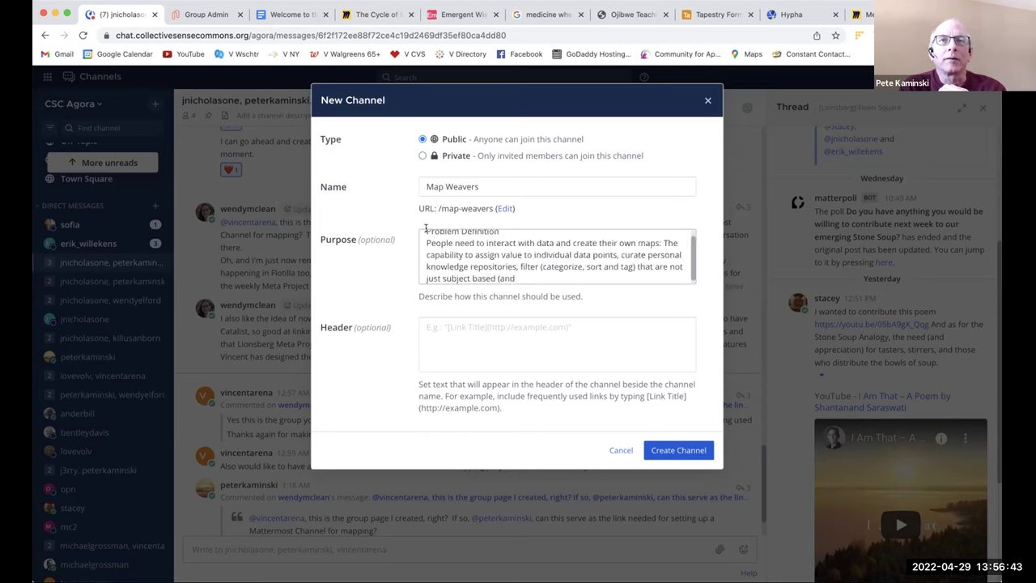
- Shorten the channel's purpose to "People need to interact with data and create their own maps.", removing the heading and the remaining text
left_click_drag(424, 229, 522, 232)
key("BackSpace")
key("Delete")
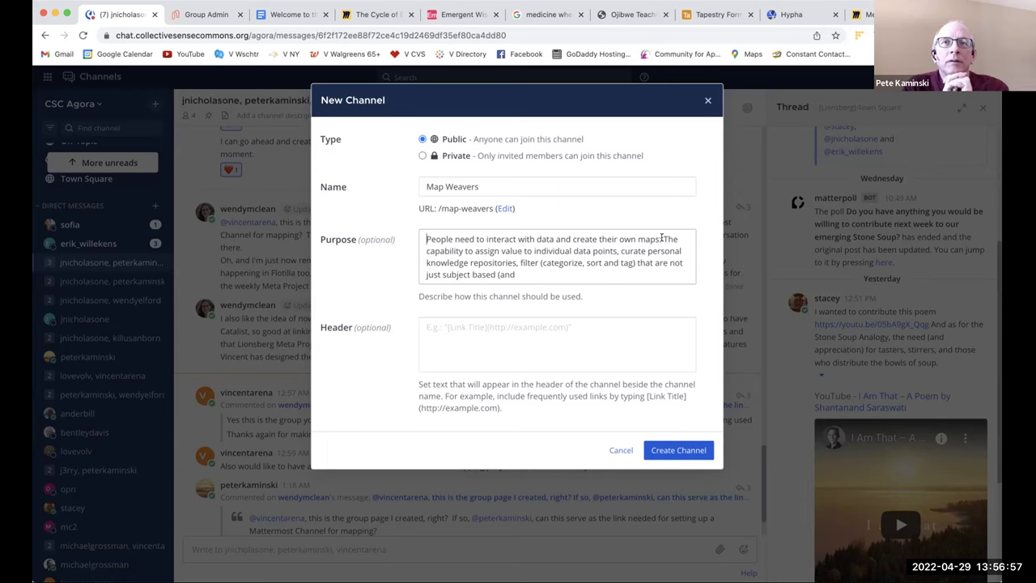
left_click_drag(657, 238, 537, 280)
key("BackSpace")
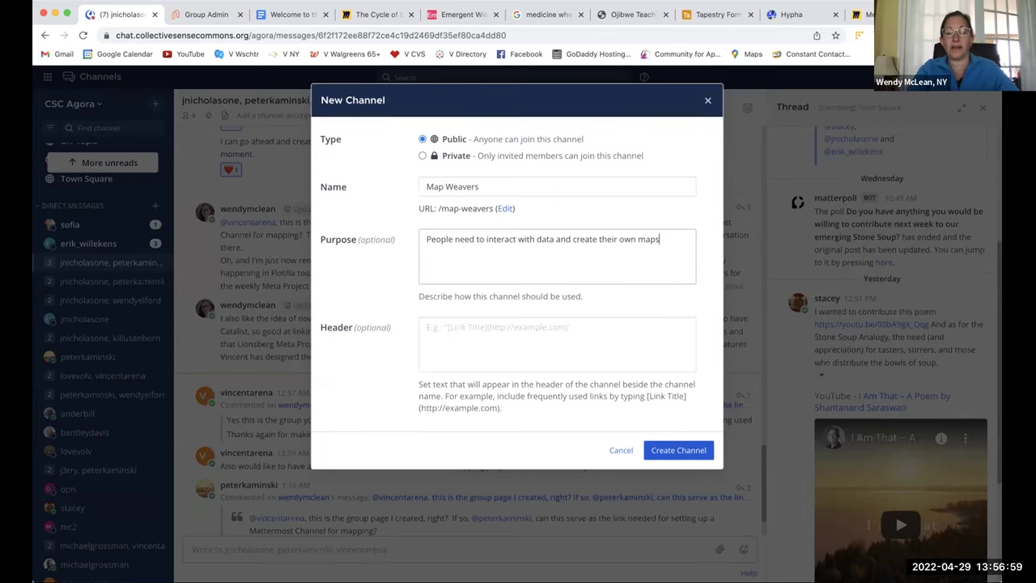
type(".")
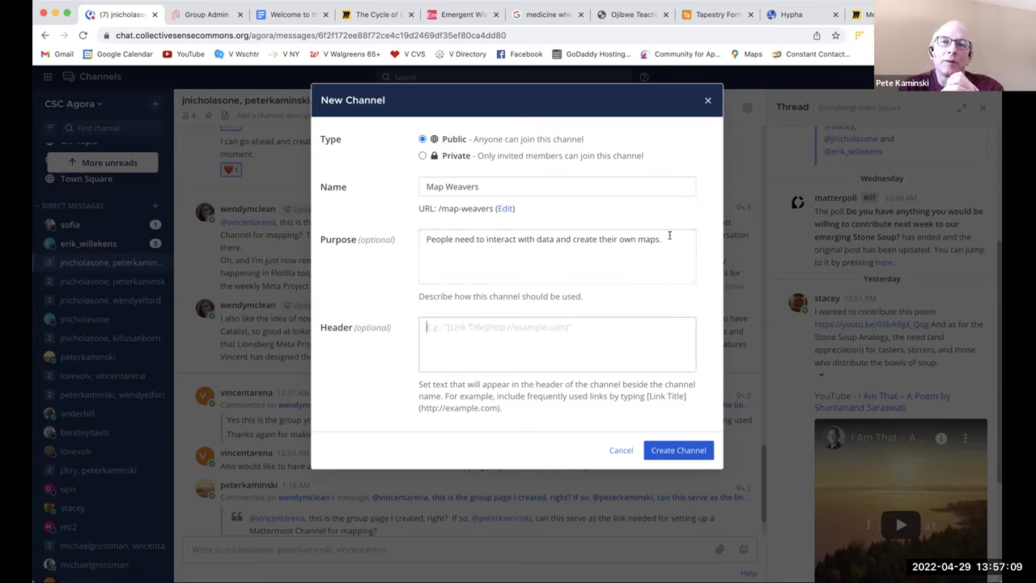
- Copy the purpose sentence into the channel's header and create the channel
left_click_drag(669, 235, 426, 237)
key("super+c")
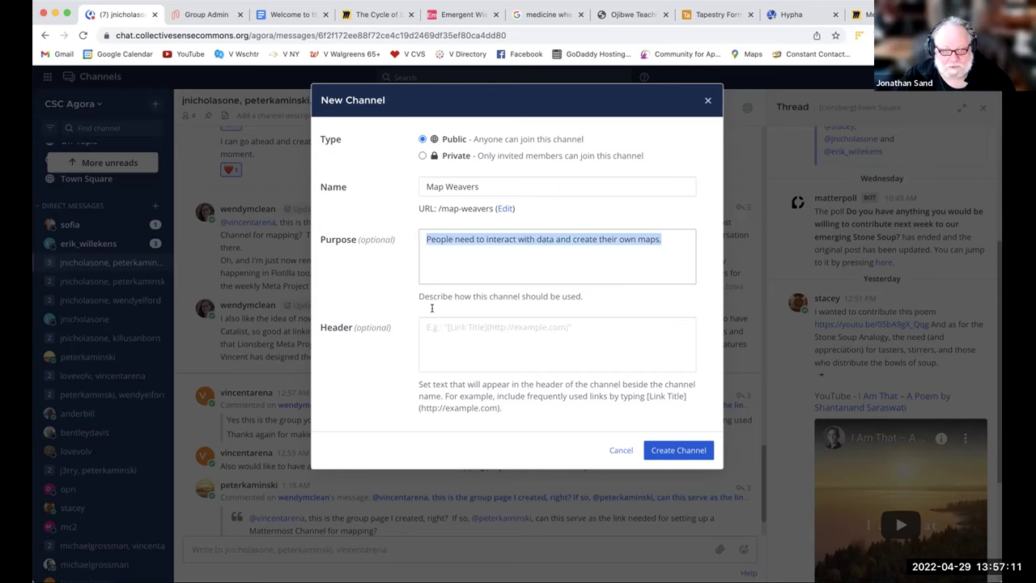
left_click(424, 326)
key("super+v")
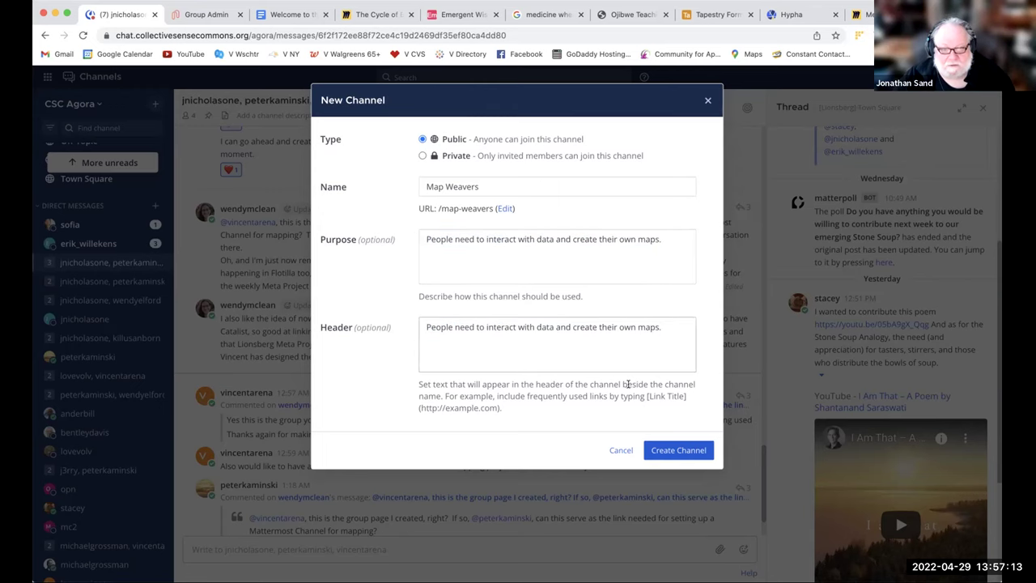
left_click(662, 449)
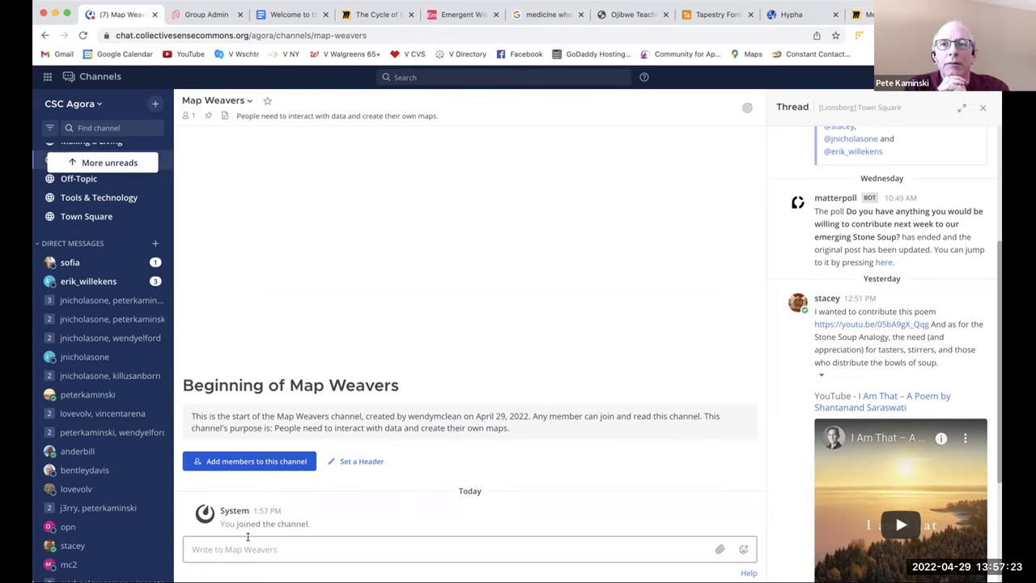
- Start adding members to Map Weavers and select the first two meeting participants by their usernames
left_click(261, 466)
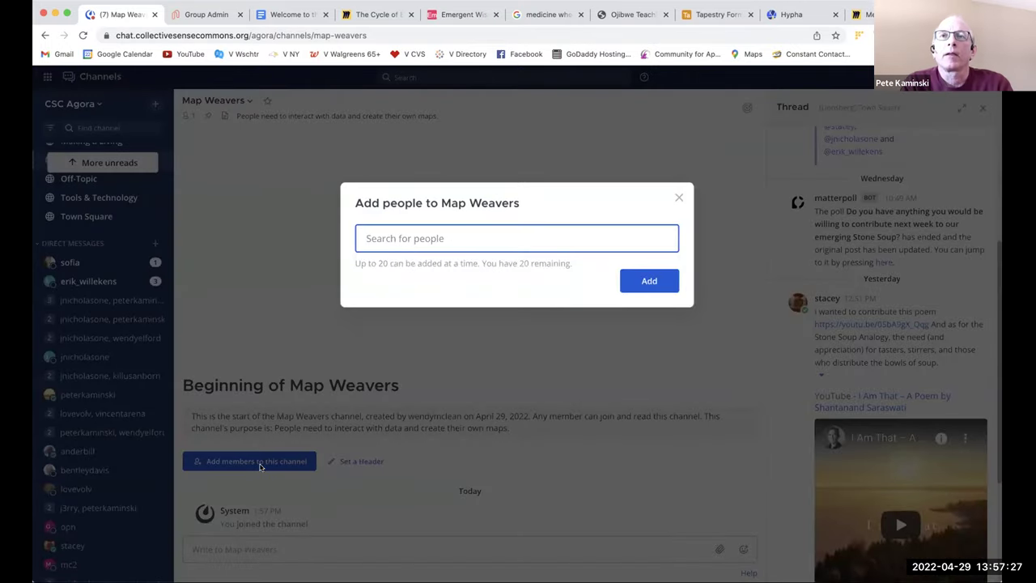
type("A")
key("BackSpace")
type("@v")
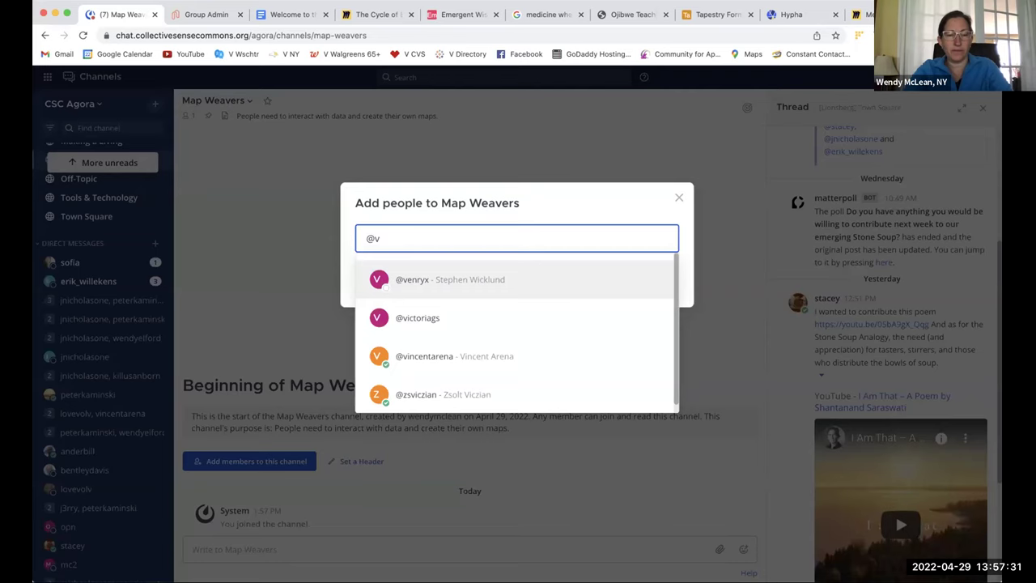
left_click(427, 366)
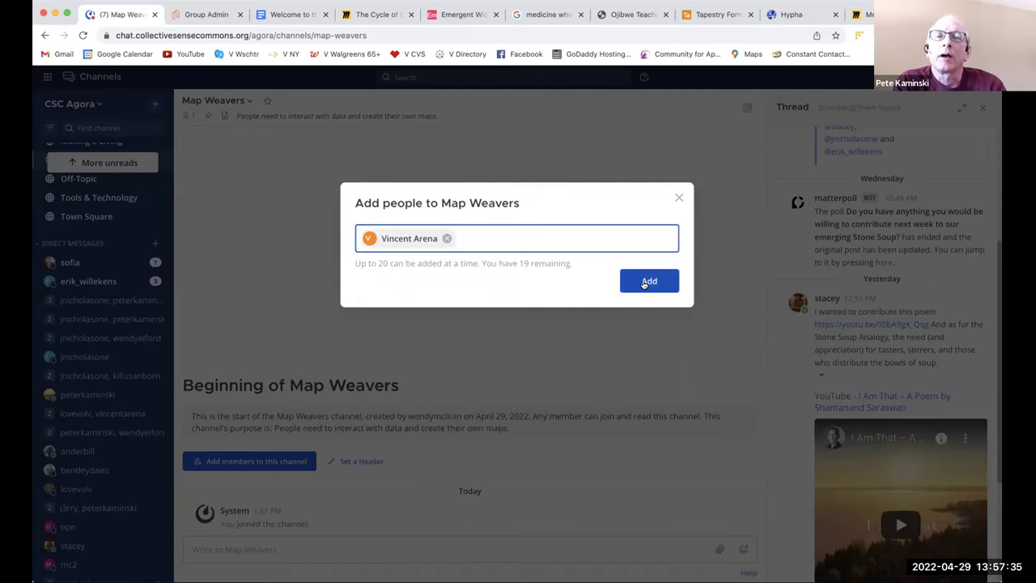
type("pe")
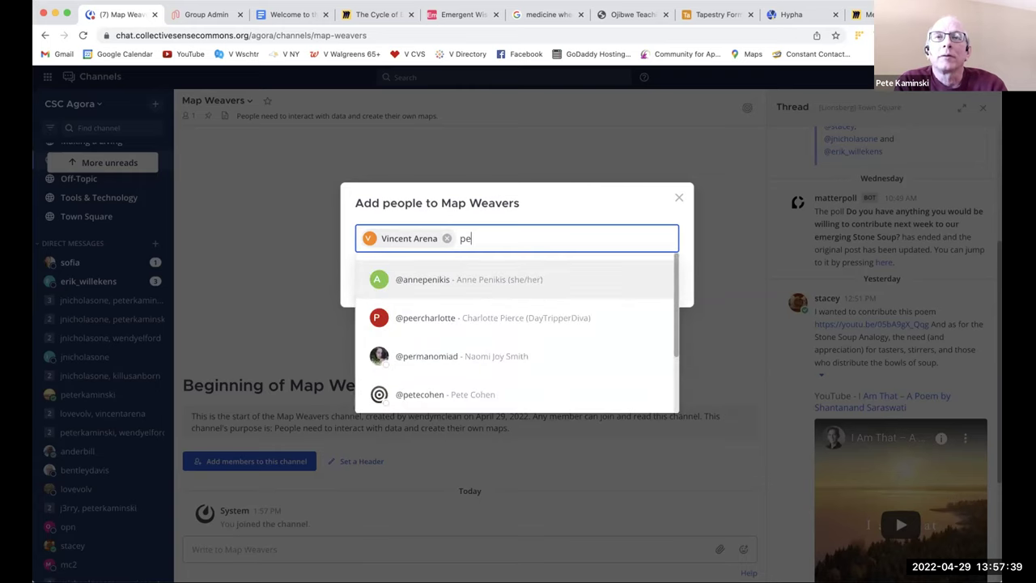
type("t")
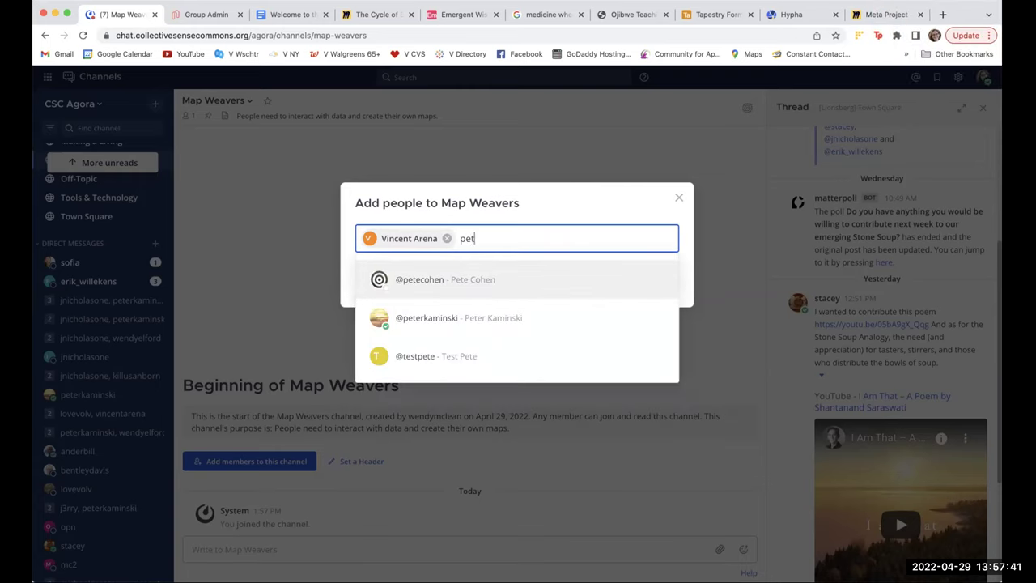
key("Down")
key("Return")
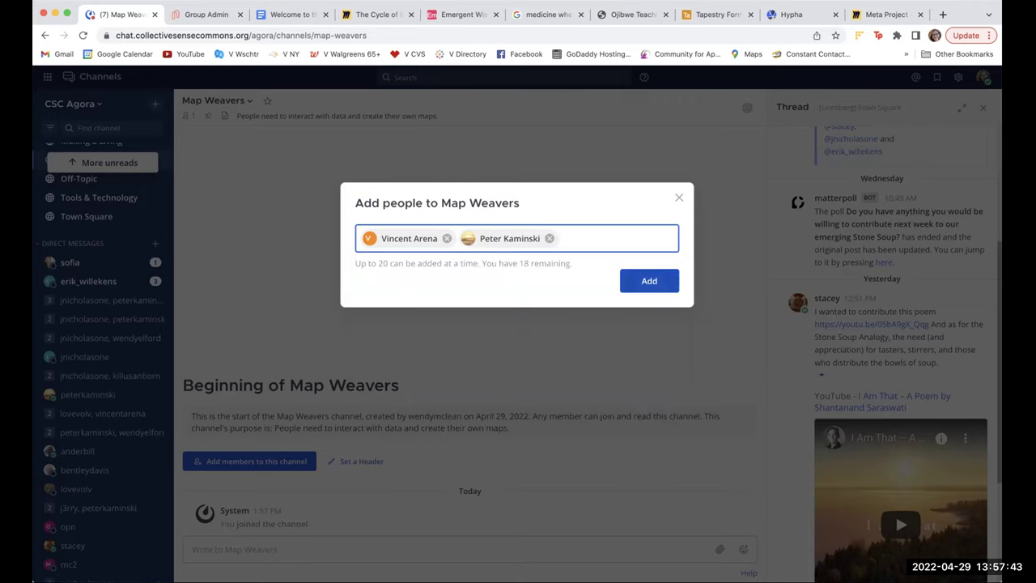
- Select two more people to add to the channel, including the founder of Conversence
type("jon")
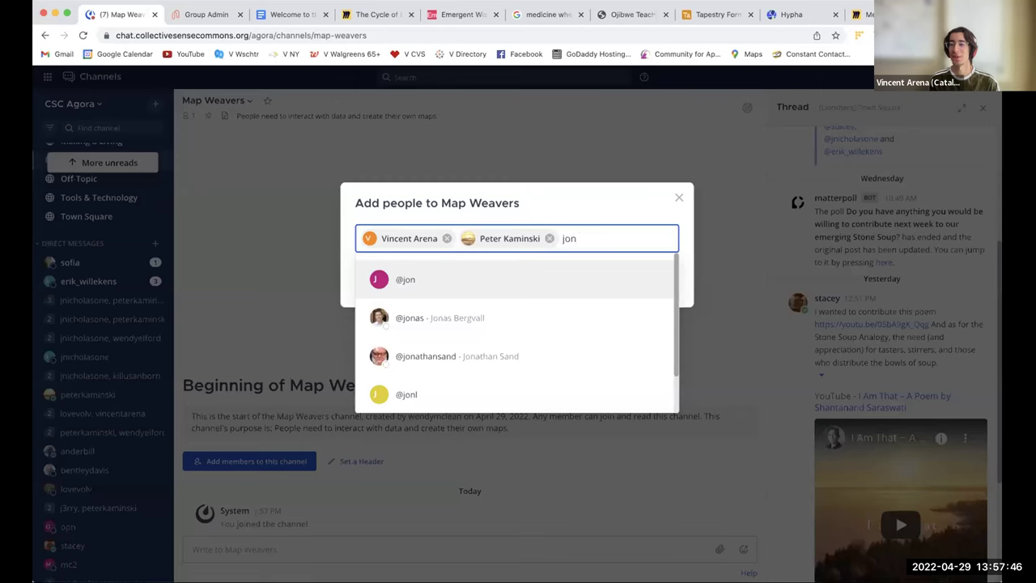
key("Down")
key("Down")
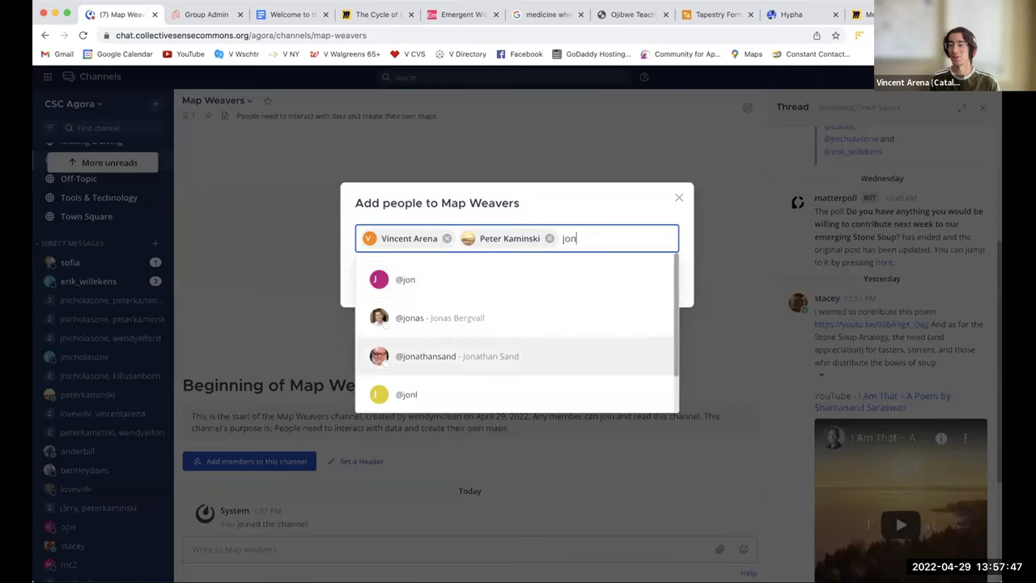
key("Return")
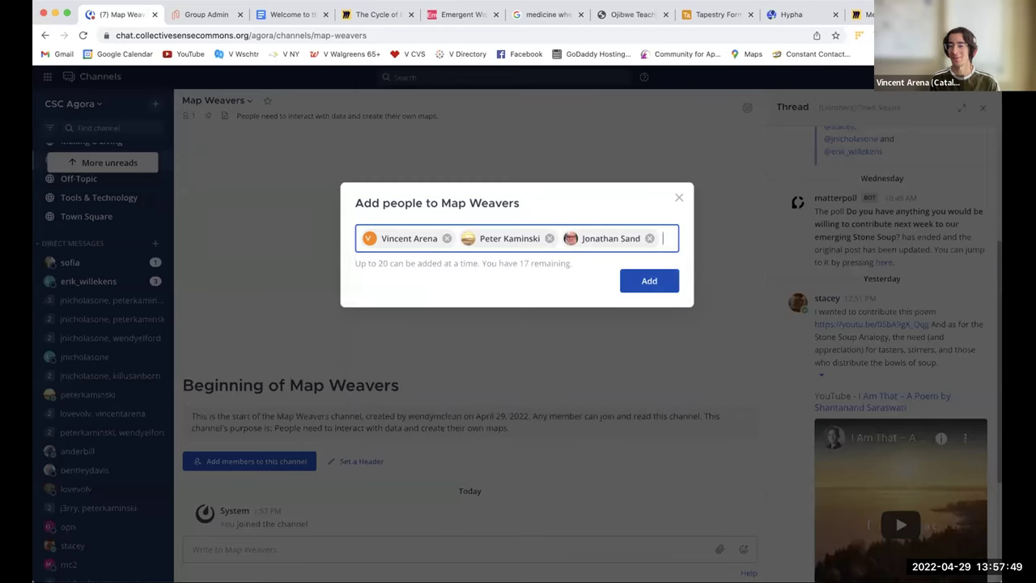
type("mar")
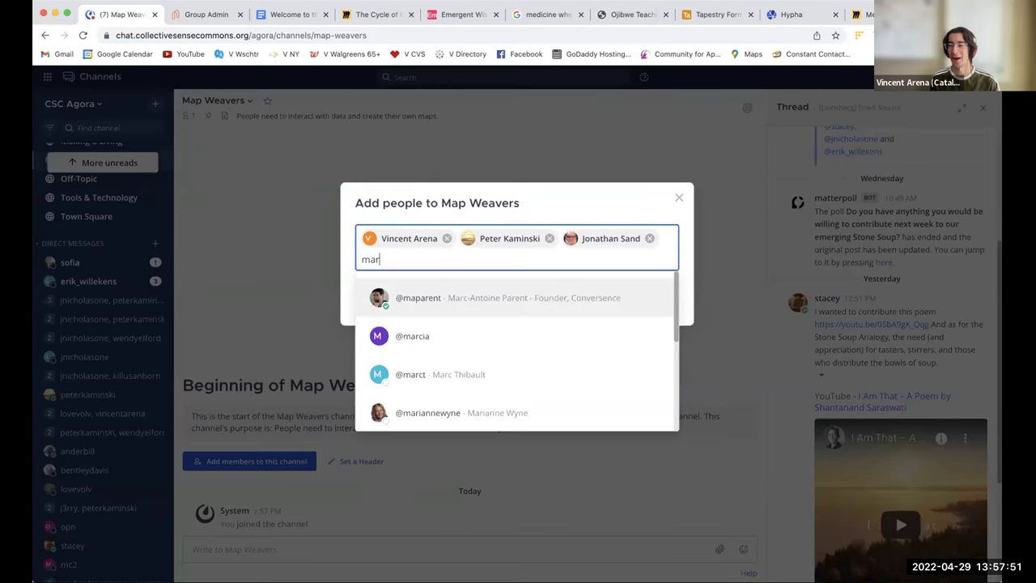
key("Return")
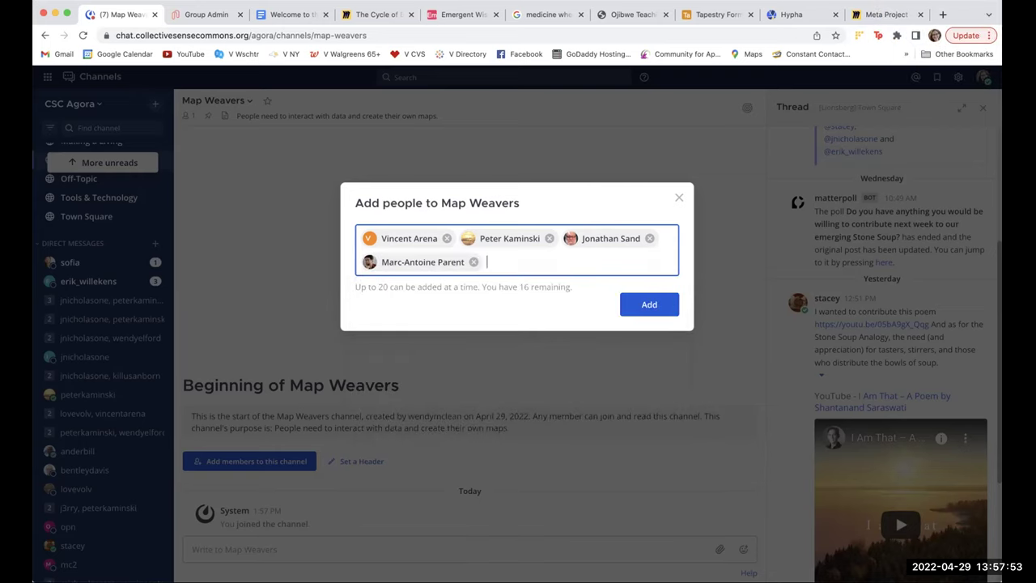
type("mi")
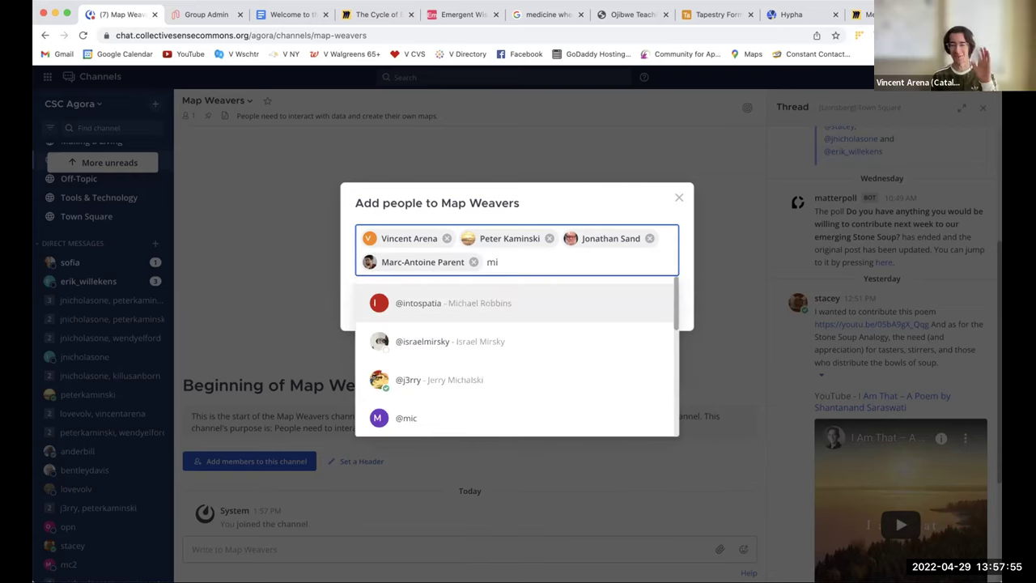
type("c")
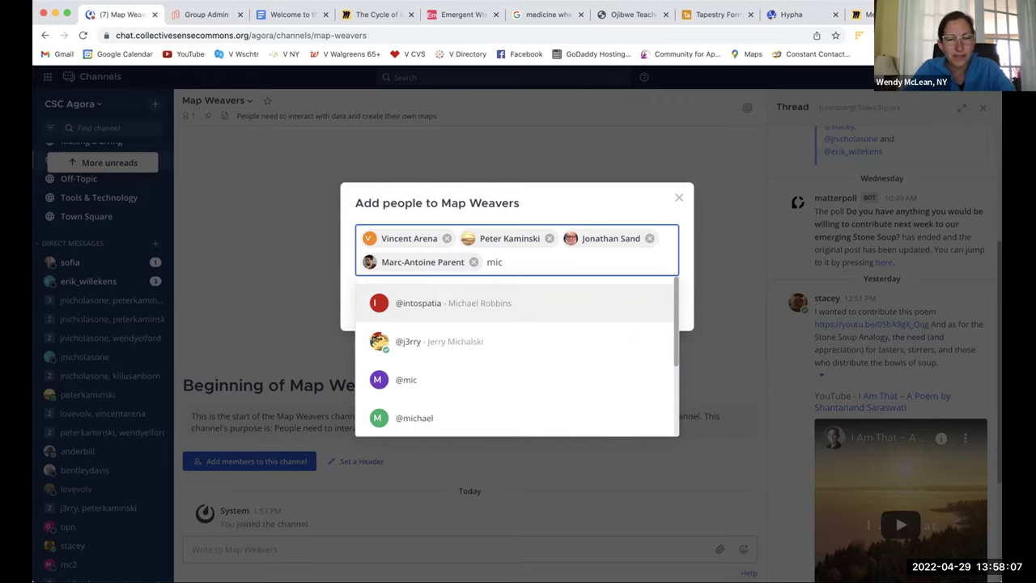
key("Down")
key("Down")
key("Down")
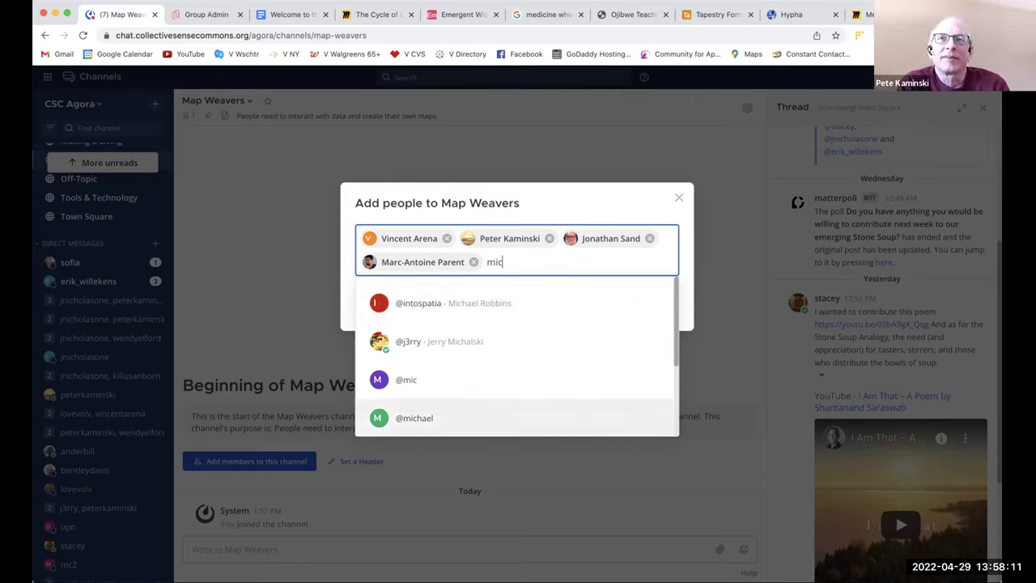
key("BackSpace")
key("BackSpace")
type("g")
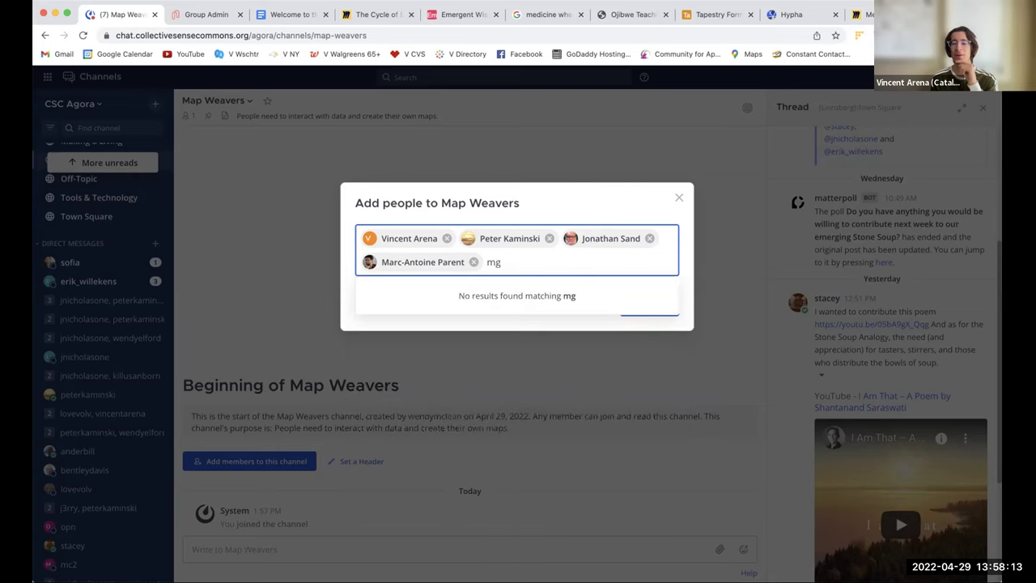
key("BackSpace")
key("BackSpace")
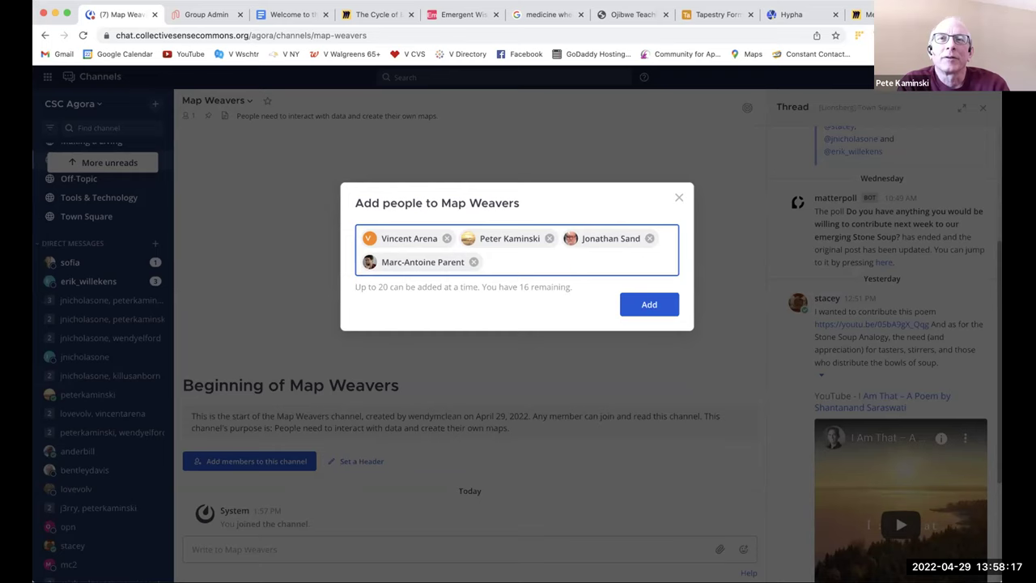
- Select the participant listed as Maker/Mentor and the author of the poem post, and add all six selected people to the channel
type("michae")
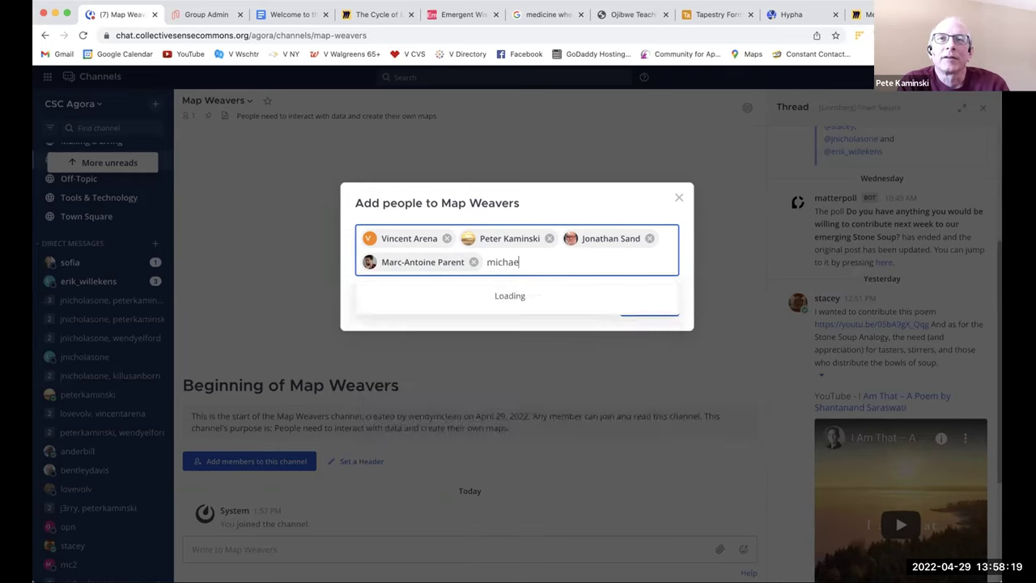
type("lg")
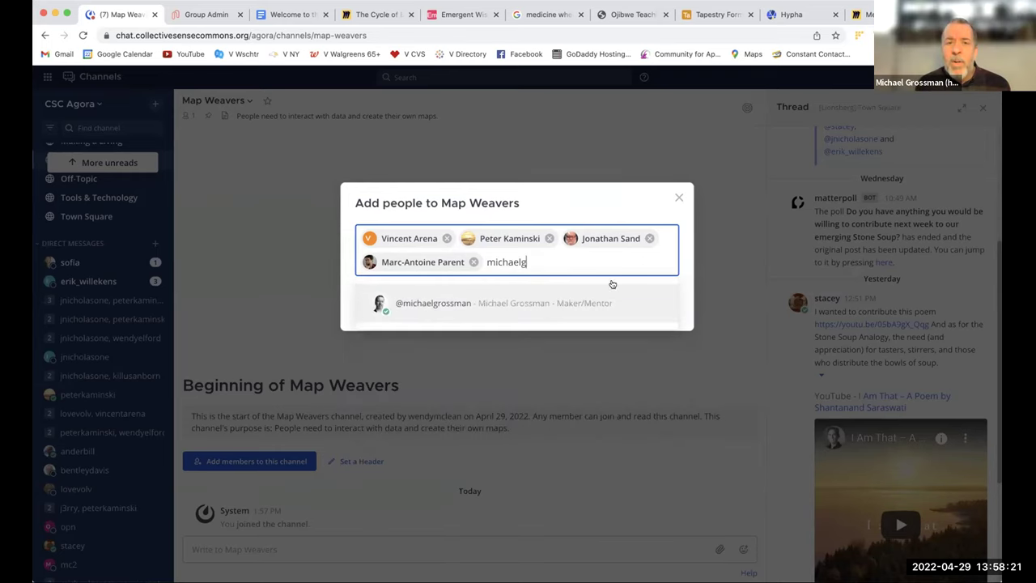
left_click(551, 302)
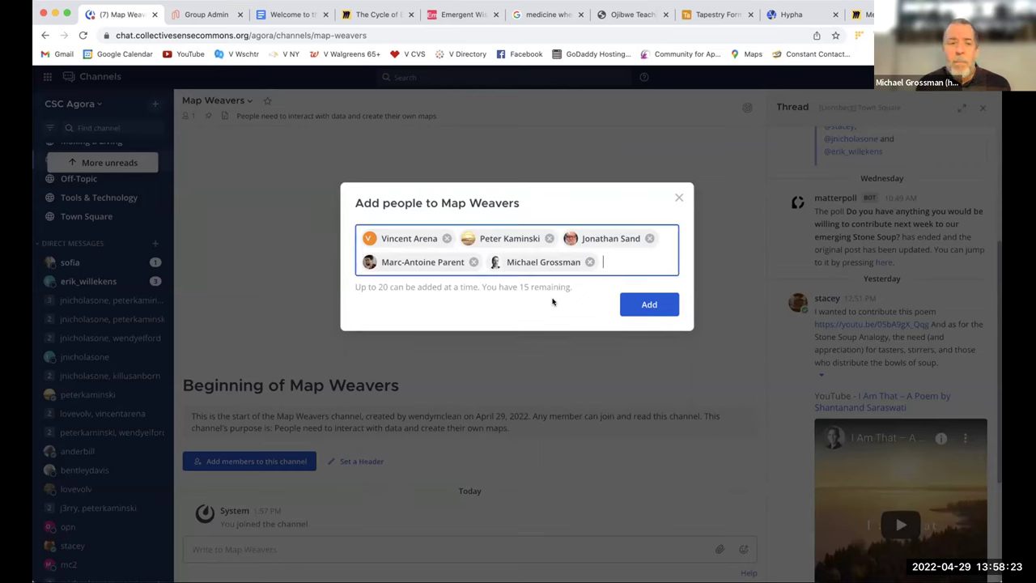
type("sta")
key("Return")
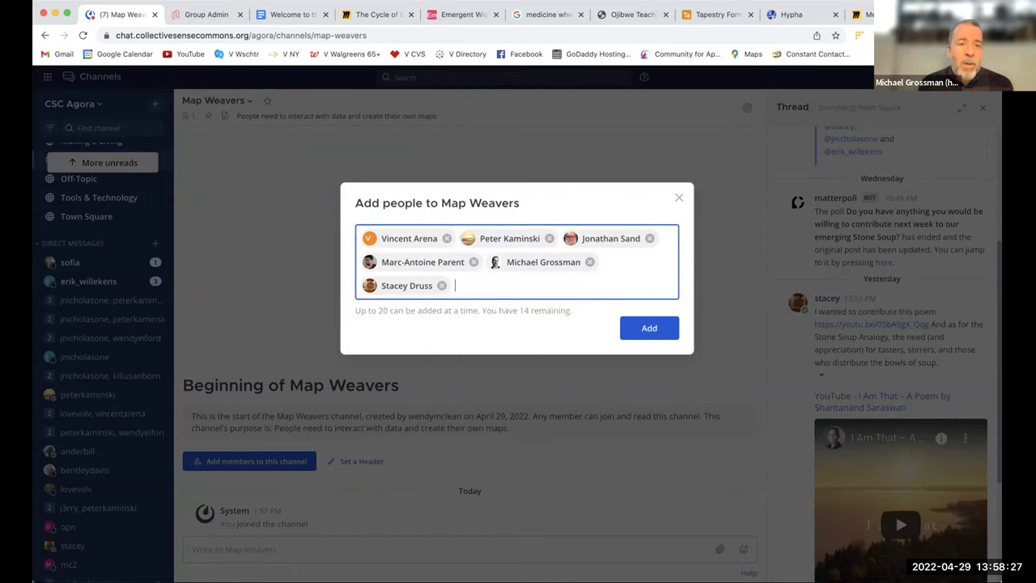
left_click(649, 330)
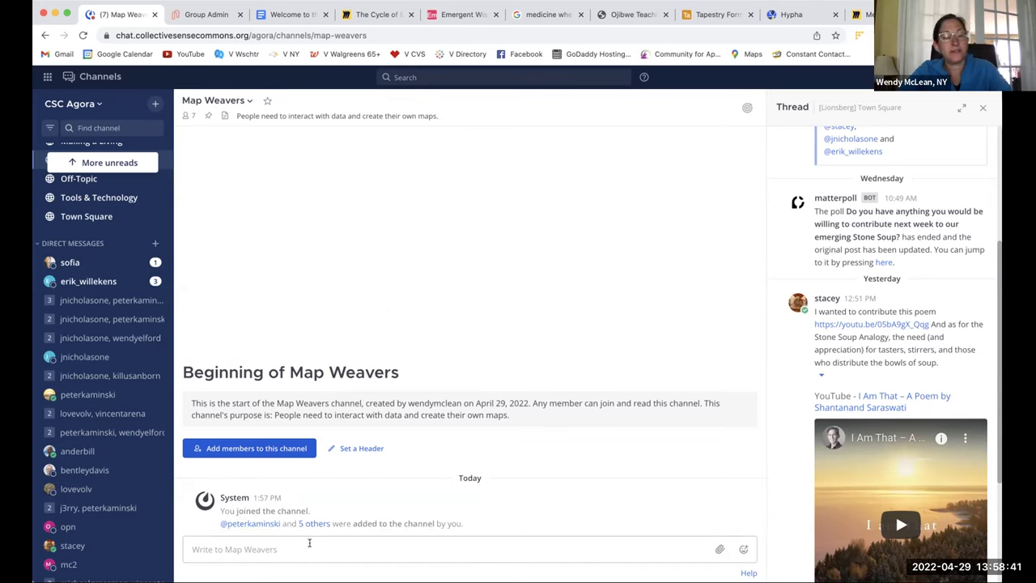
- Start adding another member to Map Weavers and select the Lovevolv executive director
left_click(282, 449)
type("char")
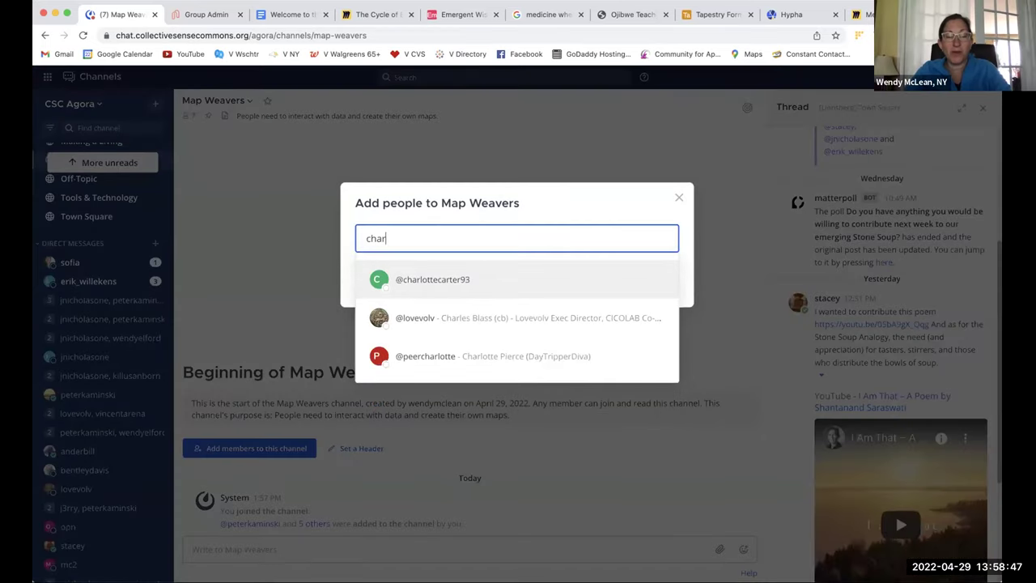
key("Down")
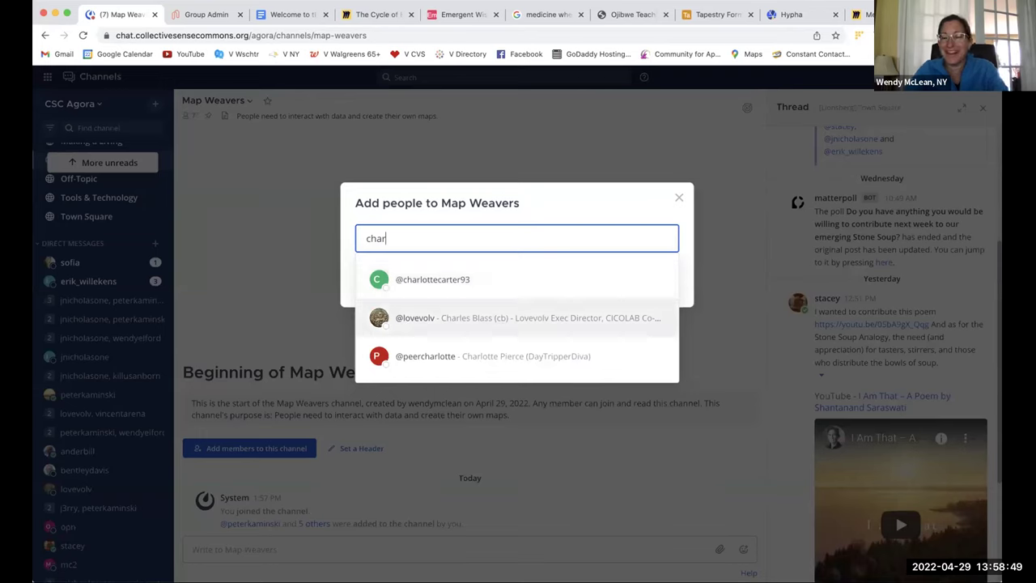
key("Return")
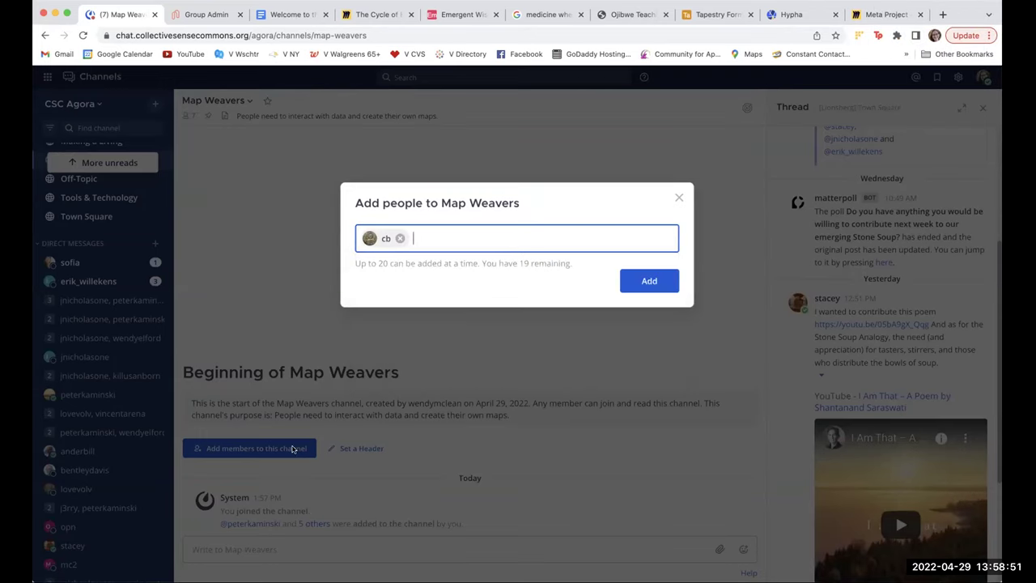
key("BackSpace")
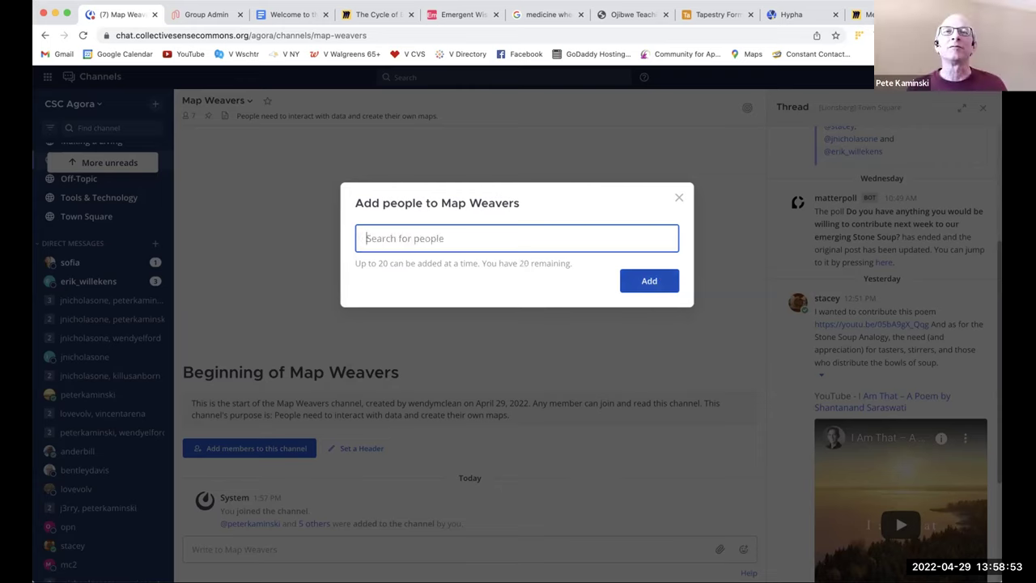
type("ch")
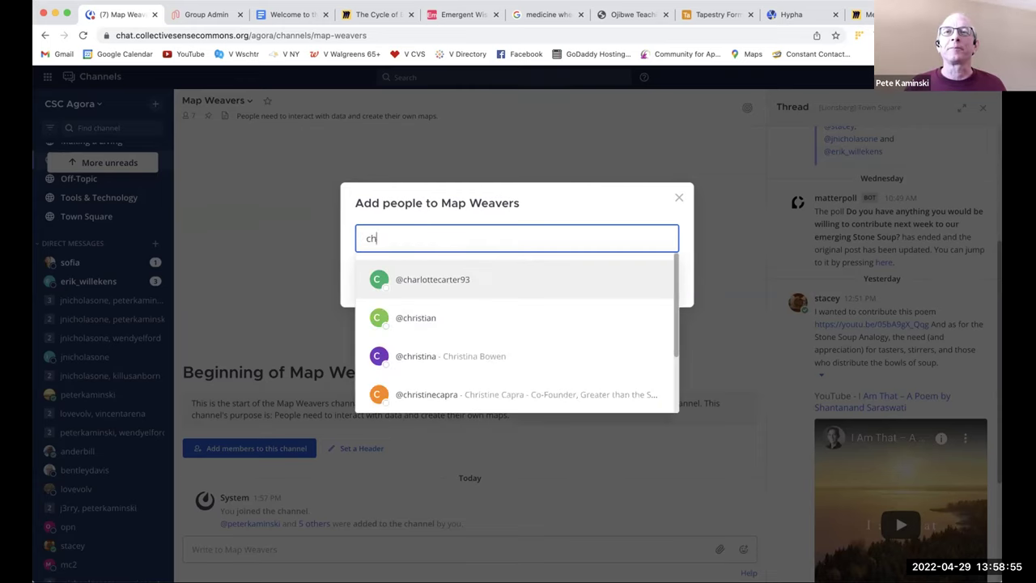
key("BackSpace")
key("BackSpace")
type("l")
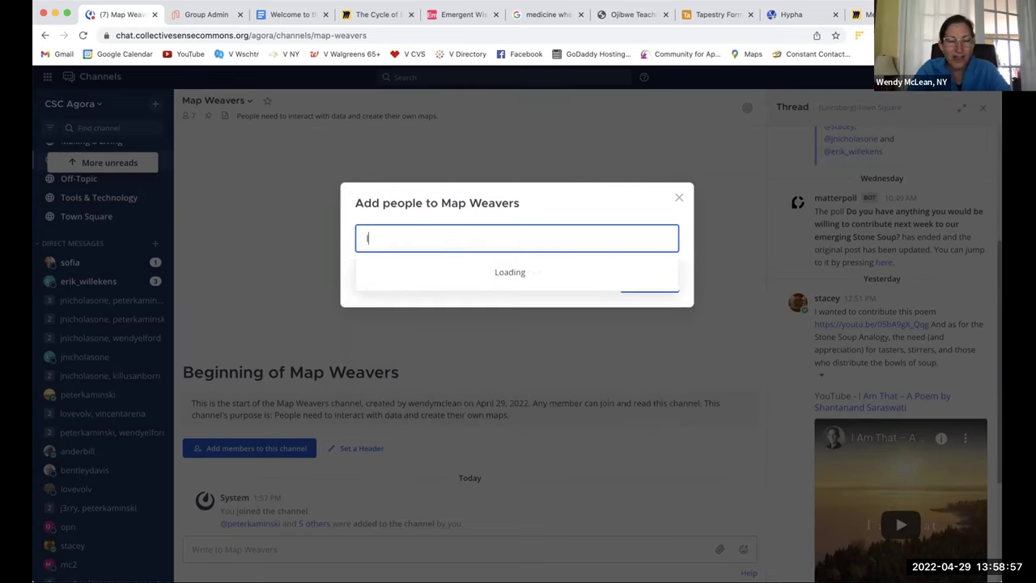
type("ov")
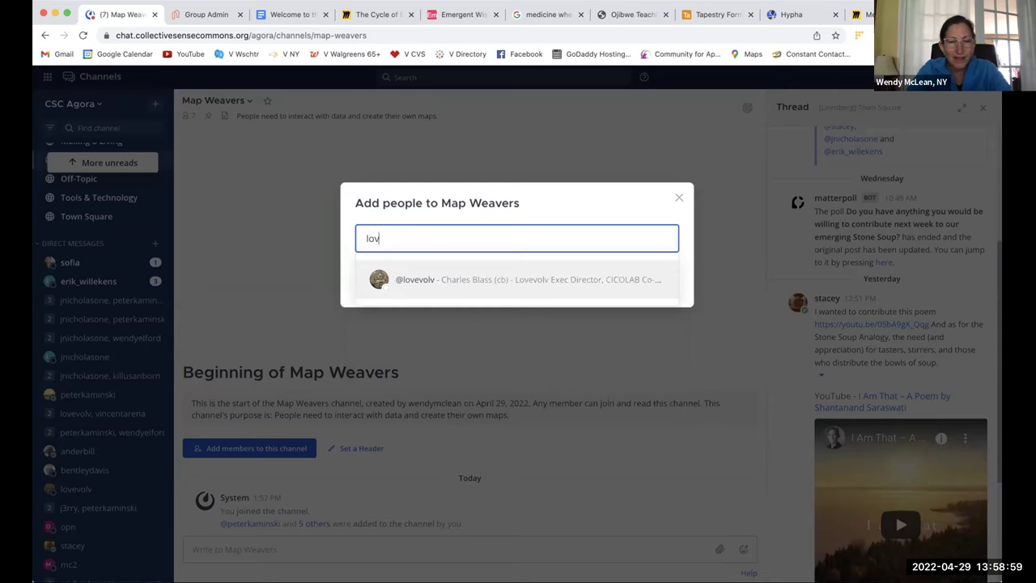
key("Return")
key("BackSpace")
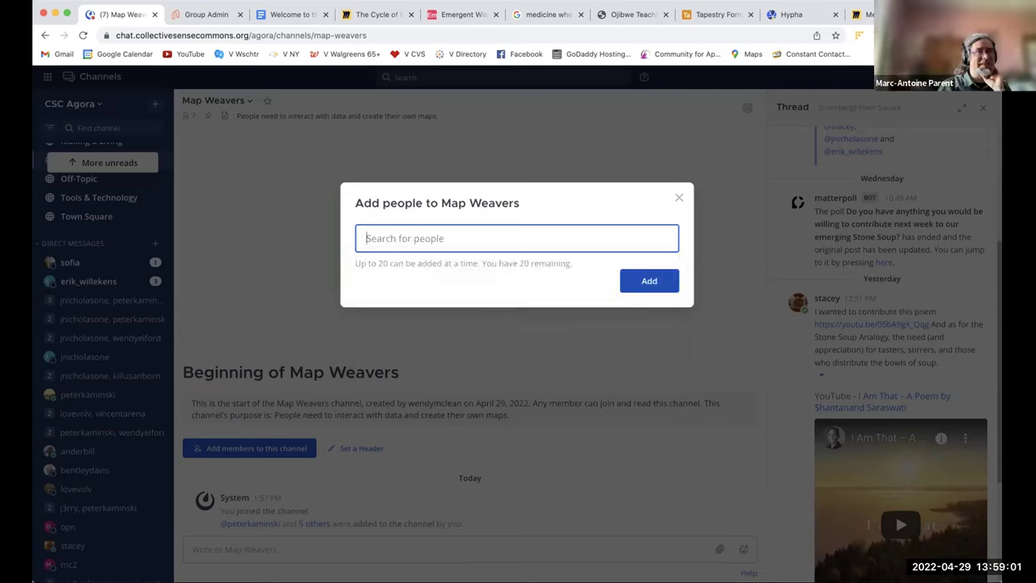
type("cb")
key("Return")
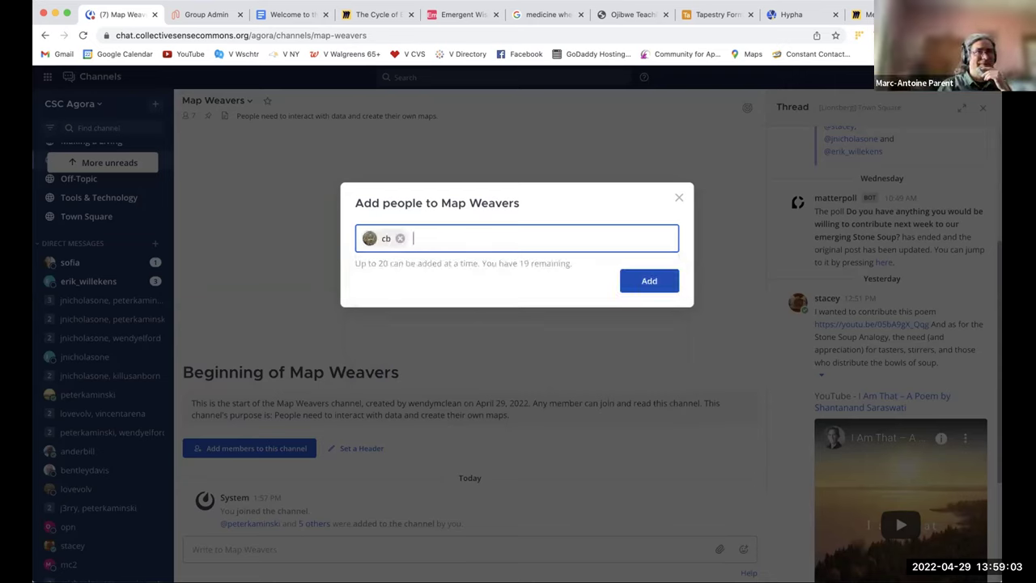
- Add the selected Lovevolv director to Map Weavers, and find and add one more participant by first name
left_click(649, 281)
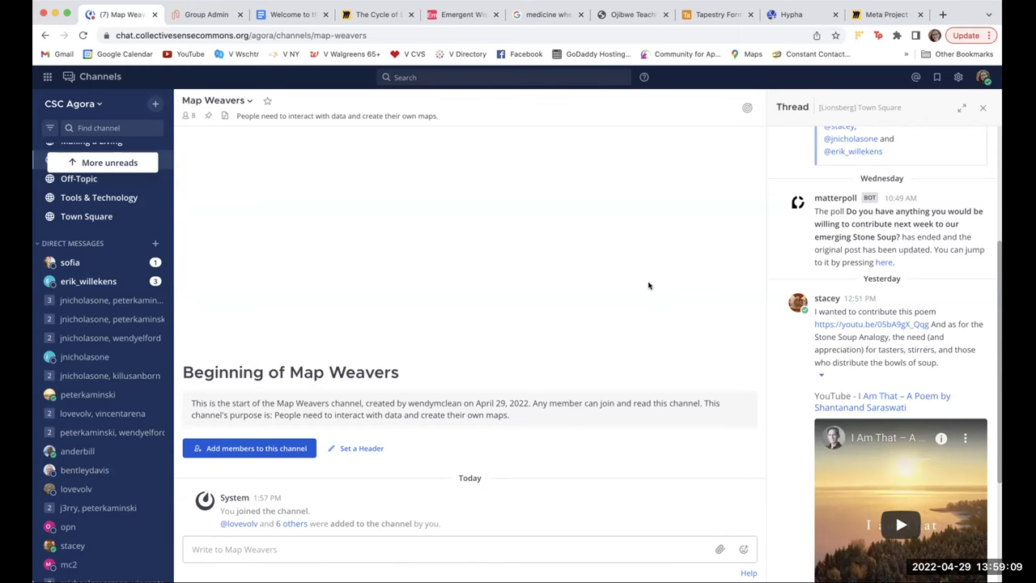
left_click(217, 445)
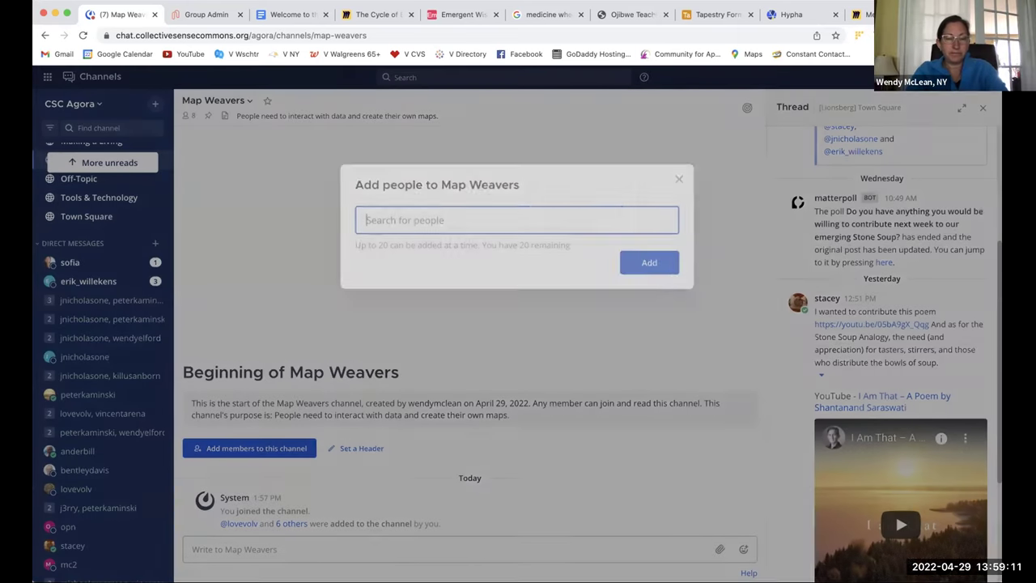
type("gra")
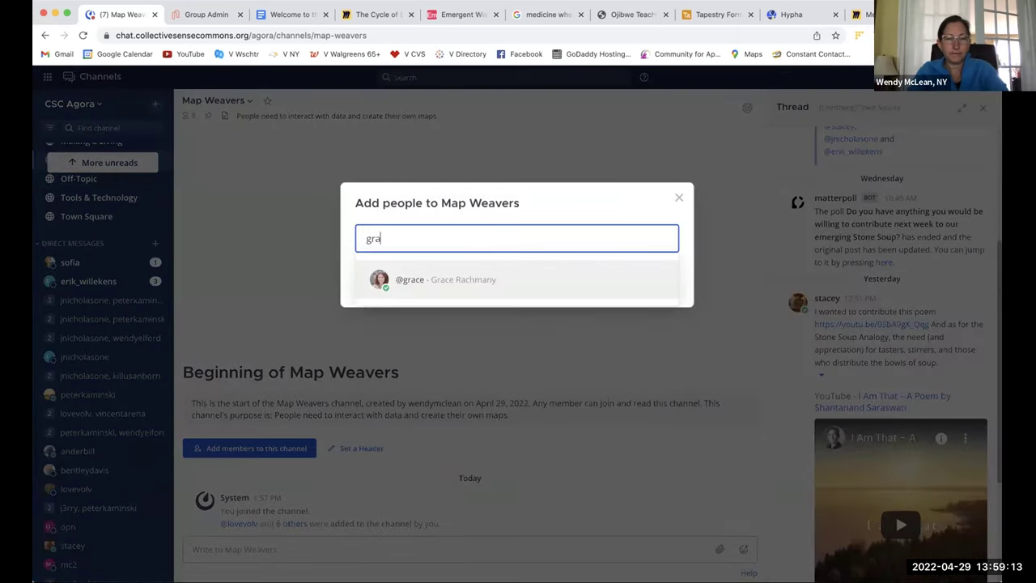
key("Return")
key("Return")
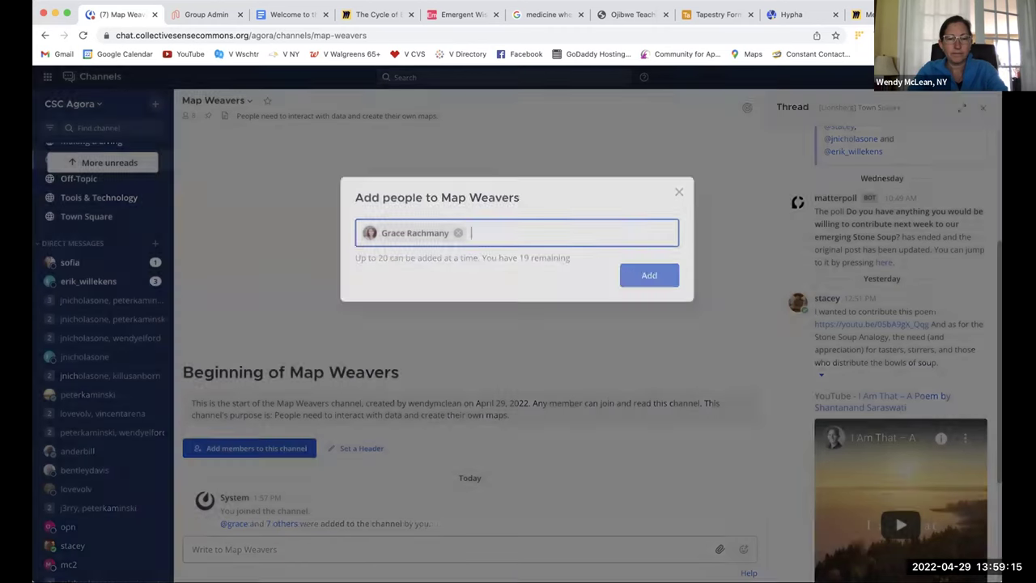